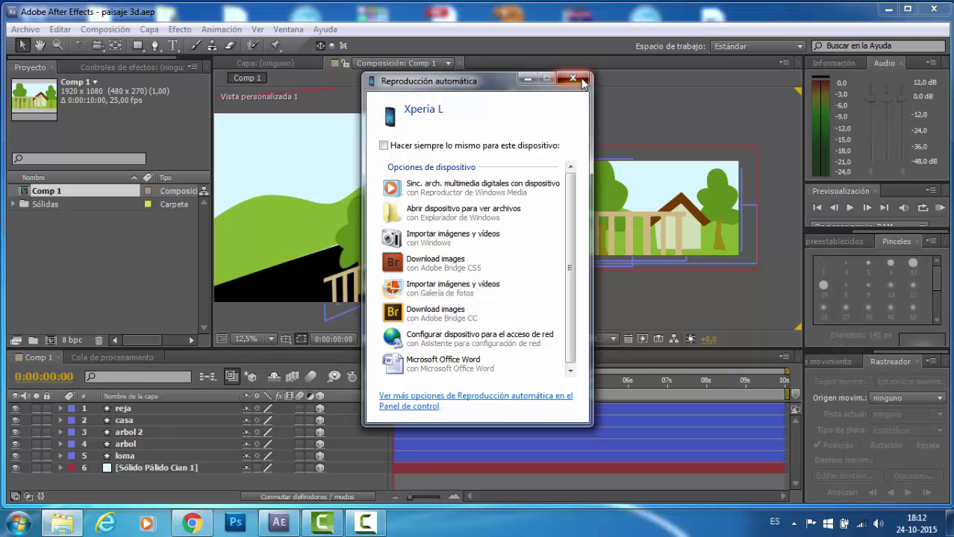
Close the device AutoPlay window and review the scene's layers one by one, from reja down to Sólido Pálido Cian 1.
{"action": "left_click", "coordinate": [579, 79]}
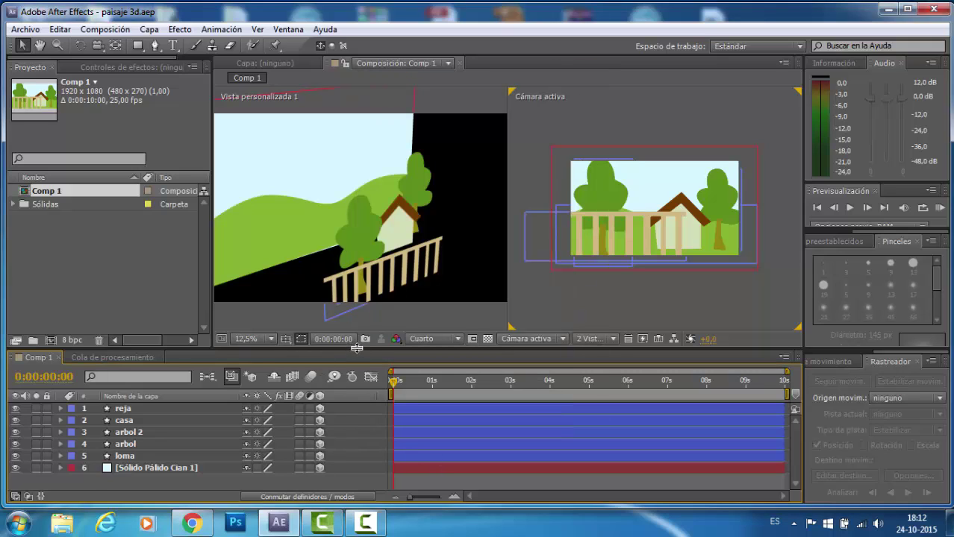
{"action": "left_click", "coordinate": [130, 409]}
{"action": "left_click", "coordinate": [127, 421]}
{"action": "left_click", "coordinate": [128, 433]}
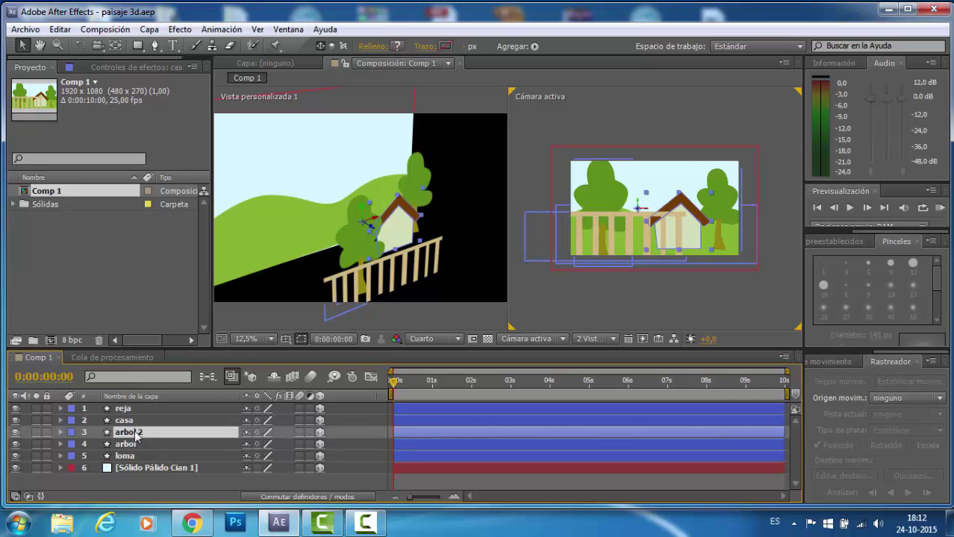
{"action": "left_click", "coordinate": [129, 444]}
{"action": "left_click", "coordinate": [128, 457]}
{"action": "left_click", "coordinate": [135, 468]}
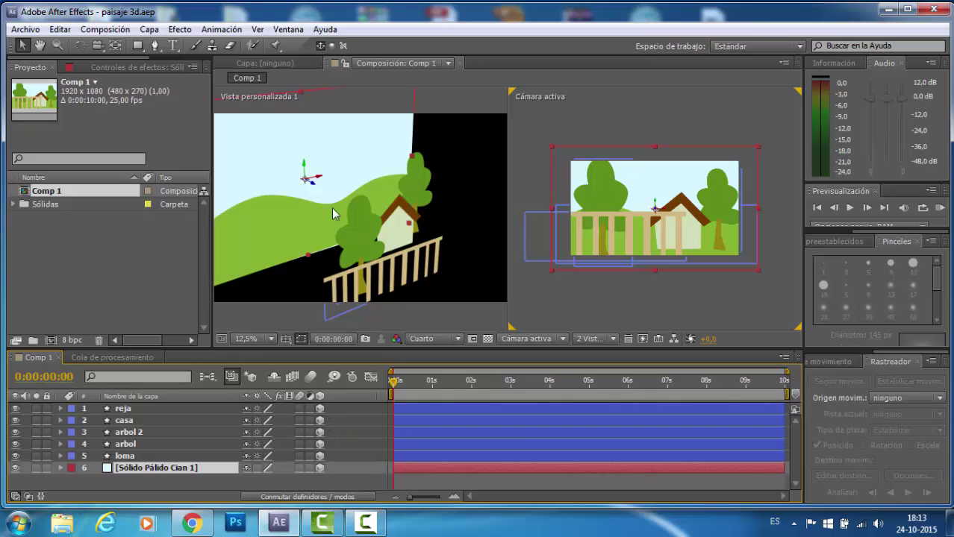
Shift the reja fence layer slightly in the custom view and orbit that view around the scene.
{"action": "left_click", "coordinate": [152, 408]}
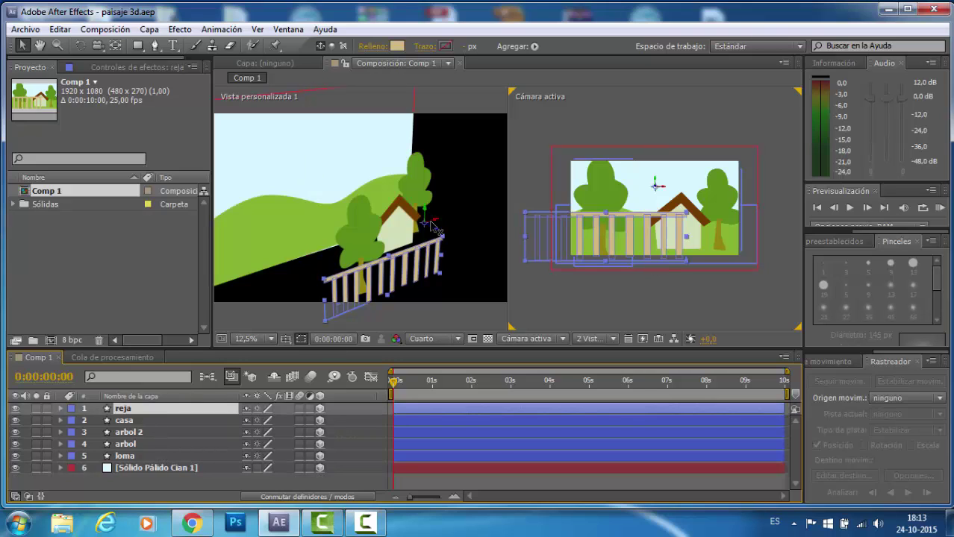
{"action": "left_click_drag", "start_coordinate": [439, 231], "coordinate": [444, 240]}
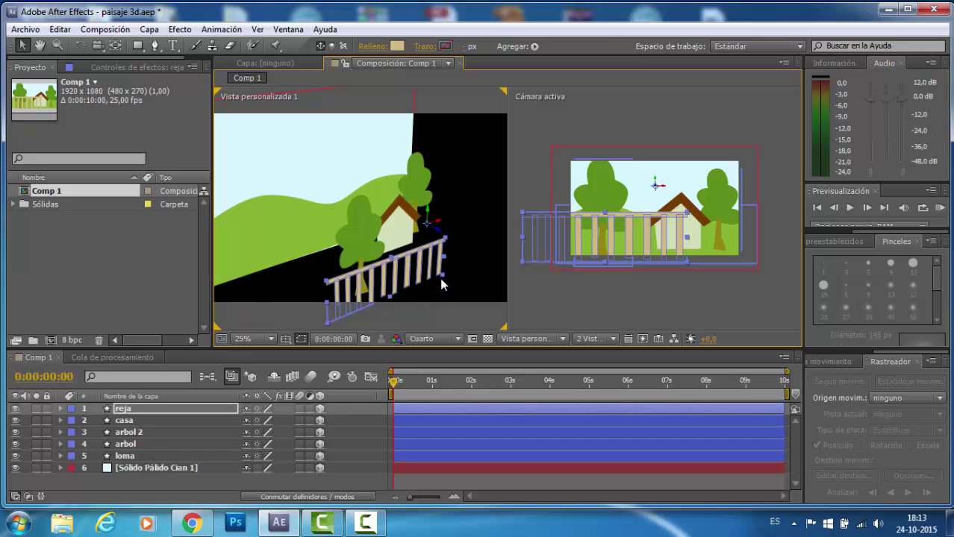
{"action": "left_click", "coordinate": [97, 47]}
{"action": "mouse_move", "coordinate": [342, 219]}
{"action": "left_mouse_down"}
{"action": "mouse_move", "coordinate": [360, 205]}
{"action": "mouse_move", "coordinate": [350, 232]}
{"action": "mouse_move", "coordinate": [262, 212]}
{"action": "mouse_move", "coordinate": [379, 233]}
{"action": "mouse_move", "coordinate": [396, 215]}
{"action": "mouse_move", "coordinate": [362, 213]}
{"action": "mouse_move", "coordinate": [352, 196]}
{"action": "mouse_move", "coordinate": [346, 221]}
{"action": "mouse_move", "coordinate": [328, 221]}
{"action": "mouse_move", "coordinate": [340, 224]}
{"action": "left_mouse_up"}
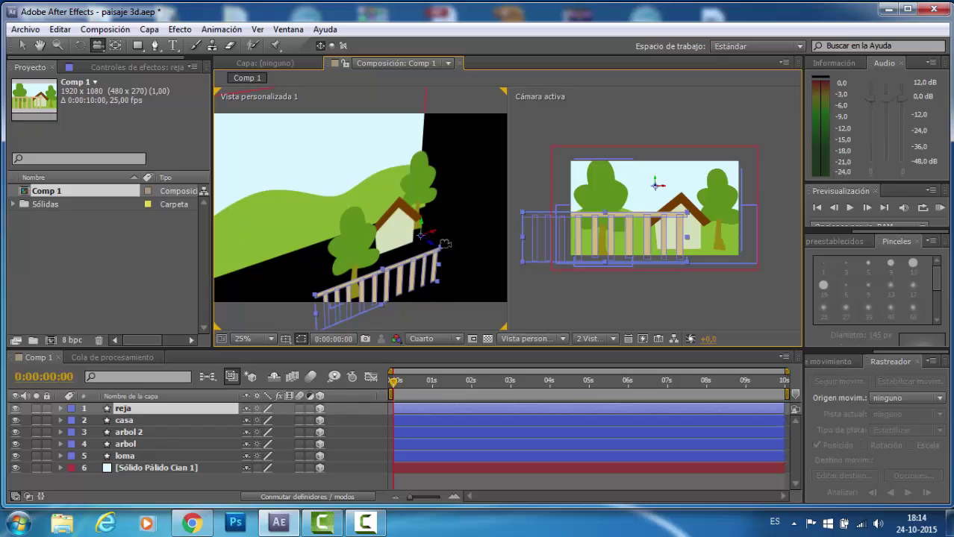
Check the available 3D views, keep Vista personalizada 1, and activate the Cámara activa view with the Selection tool ready.
{"action": "left_click", "coordinate": [528, 338]}
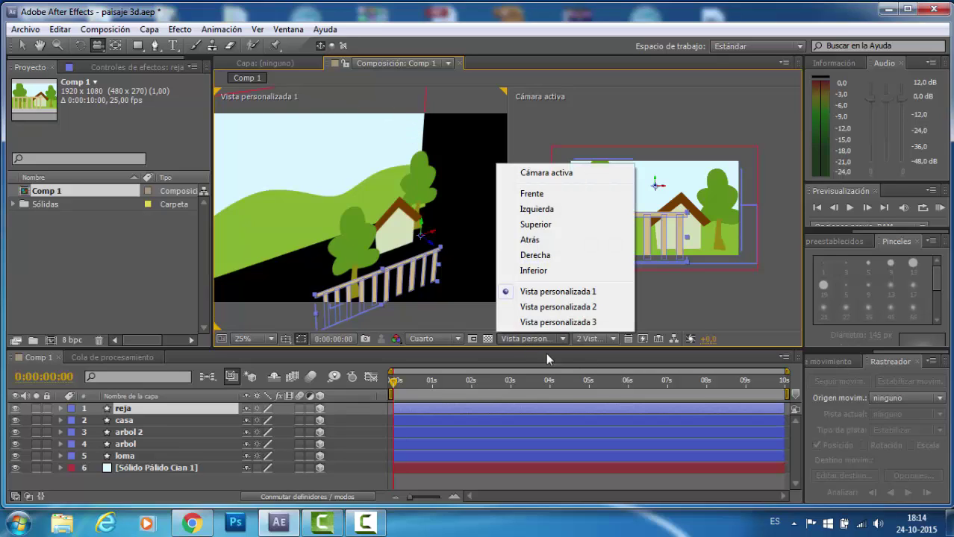
{"action": "left_click", "coordinate": [536, 294]}
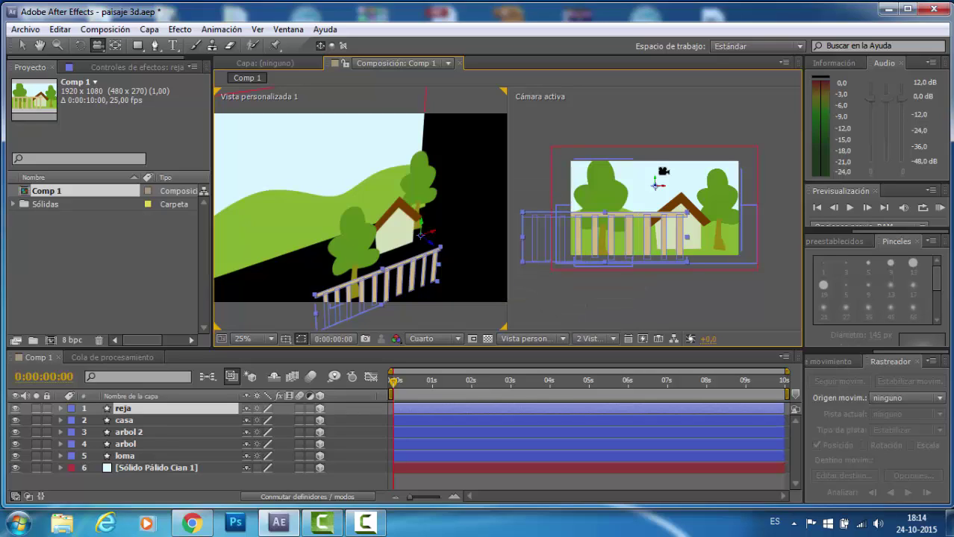
{"action": "left_click", "coordinate": [662, 113]}
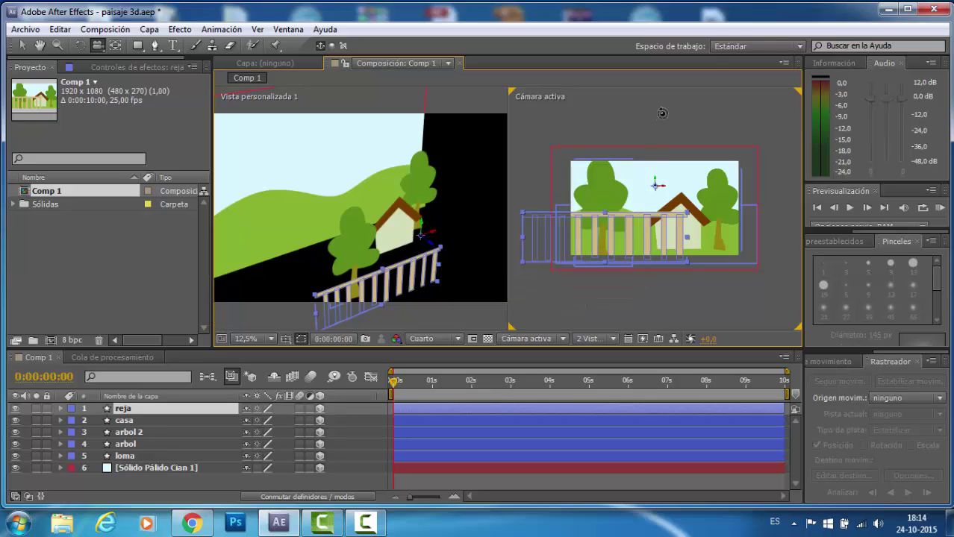
{"action": "key", "text": "v"}
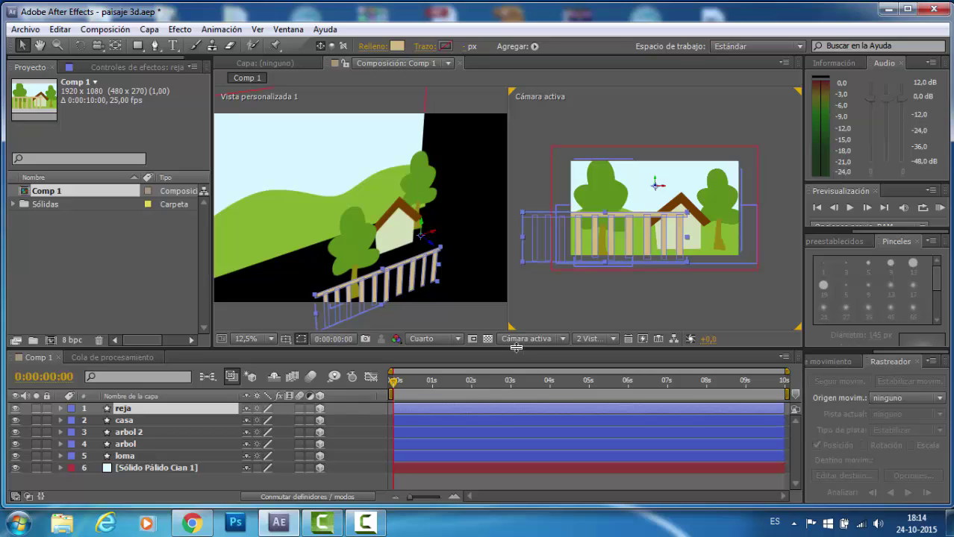
Create a two-node camera layer named Cámara 1, reviewing the type and lens presets and keeping the Personalizar preset.
{"action": "left_click_drag", "start_coordinate": [518, 348], "coordinate": [515, 354]}
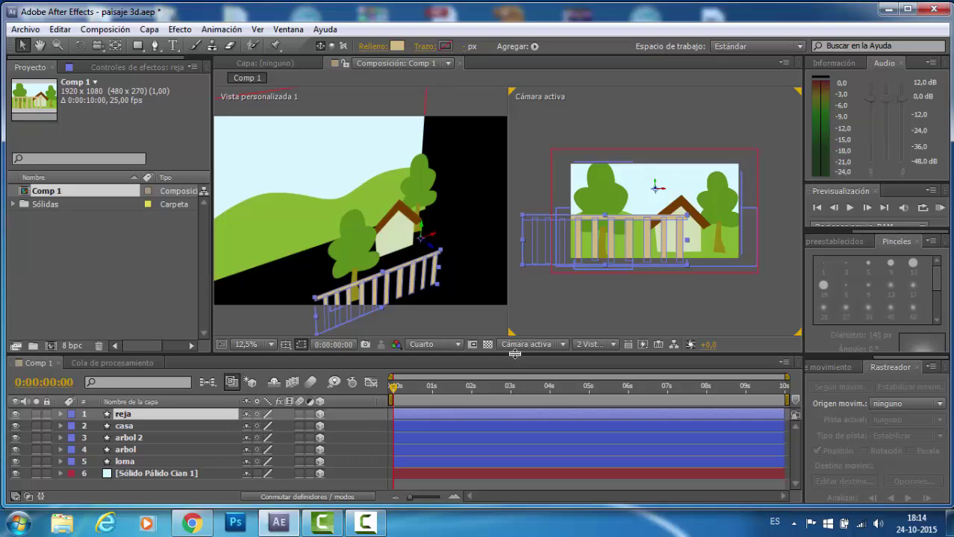
{"action": "left_click", "coordinate": [149, 30]}
{"action": "mouse_move", "coordinate": [213, 43]}
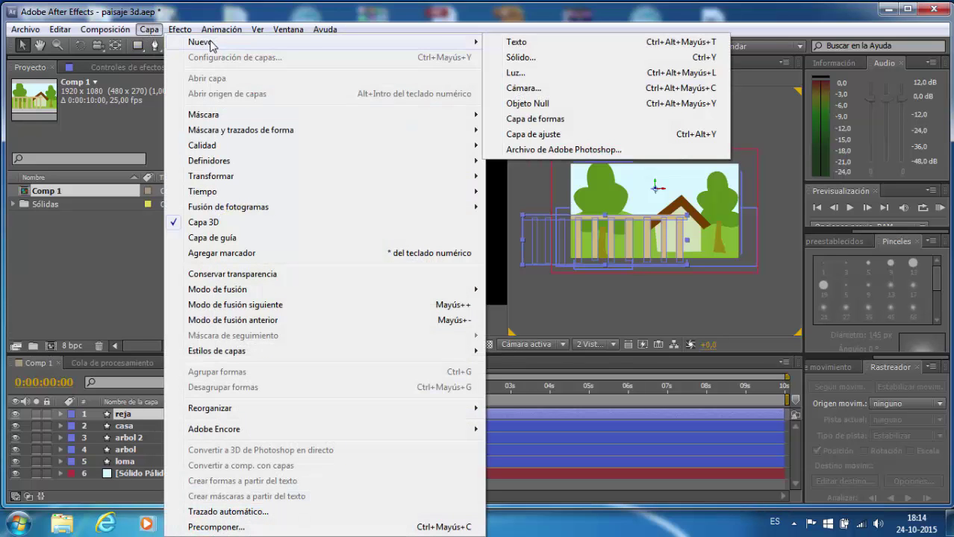
{"action": "left_click", "coordinate": [544, 88]}
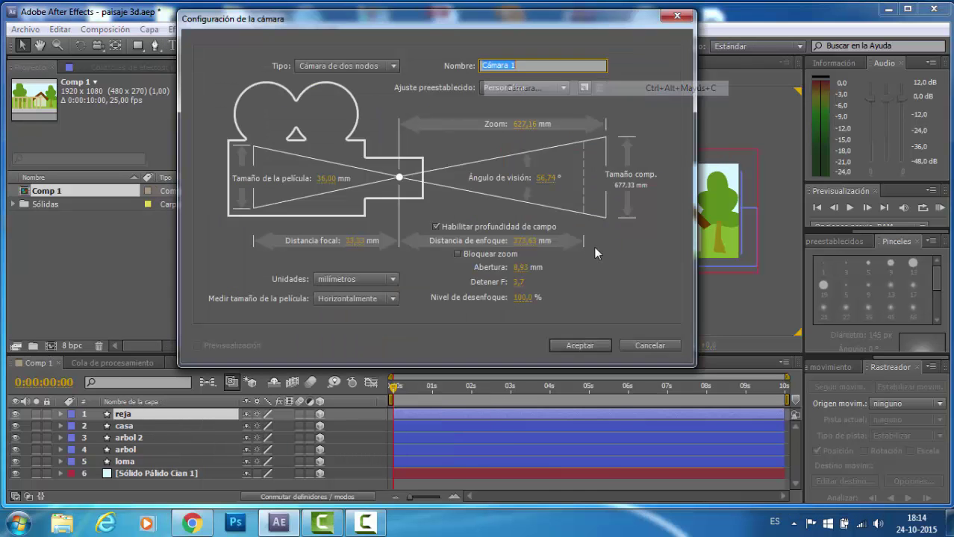
{"action": "mouse_move", "coordinate": [500, 23]}
{"action": "left_mouse_down"}
{"action": "mouse_move", "coordinate": [544, 27]}
{"action": "mouse_move", "coordinate": [499, 30]}
{"action": "left_mouse_up"}
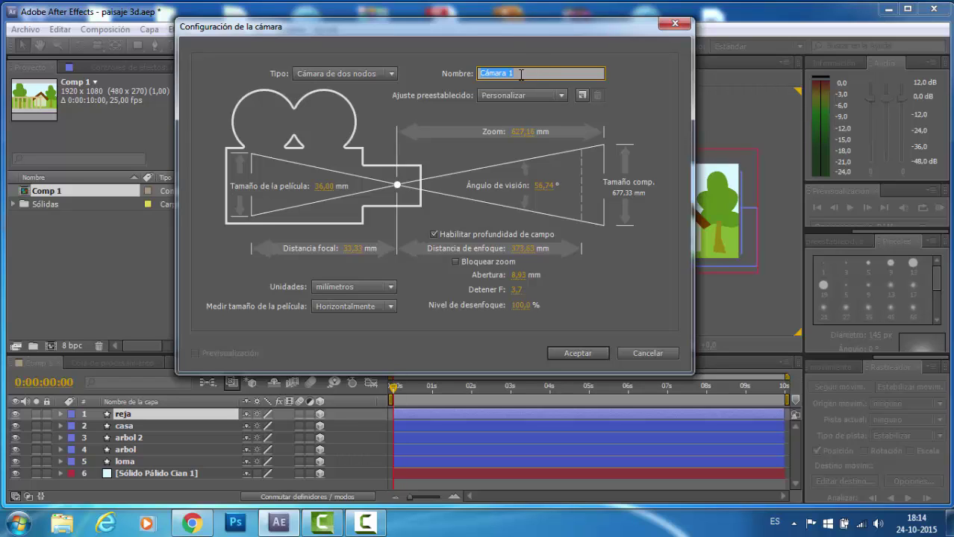
{"action": "left_click", "coordinate": [369, 73]}
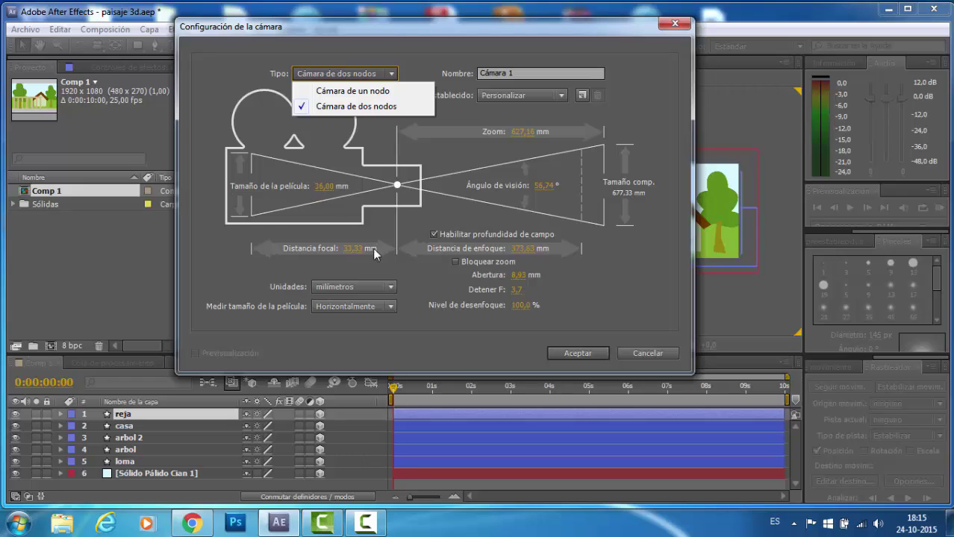
{"action": "left_click", "coordinate": [409, 278]}
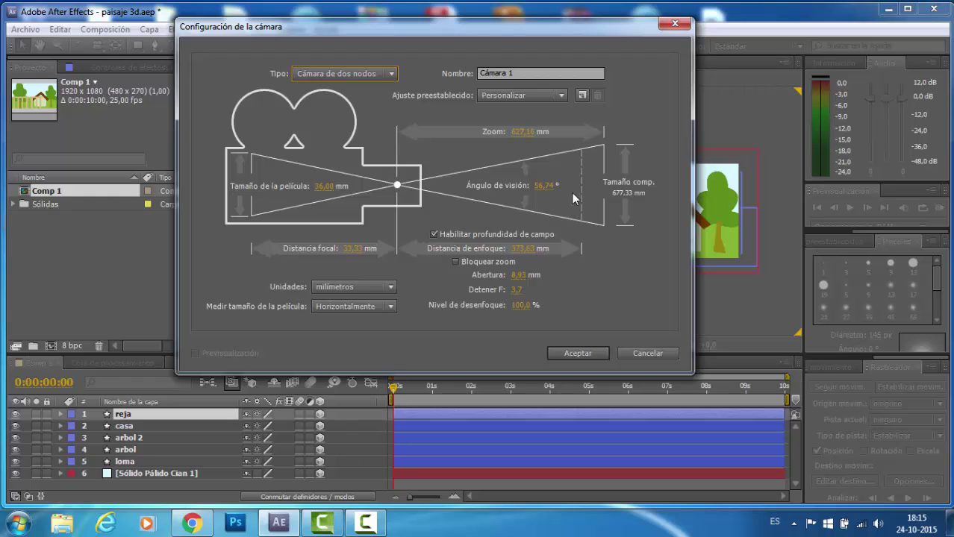
{"action": "left_click", "coordinate": [561, 96]}
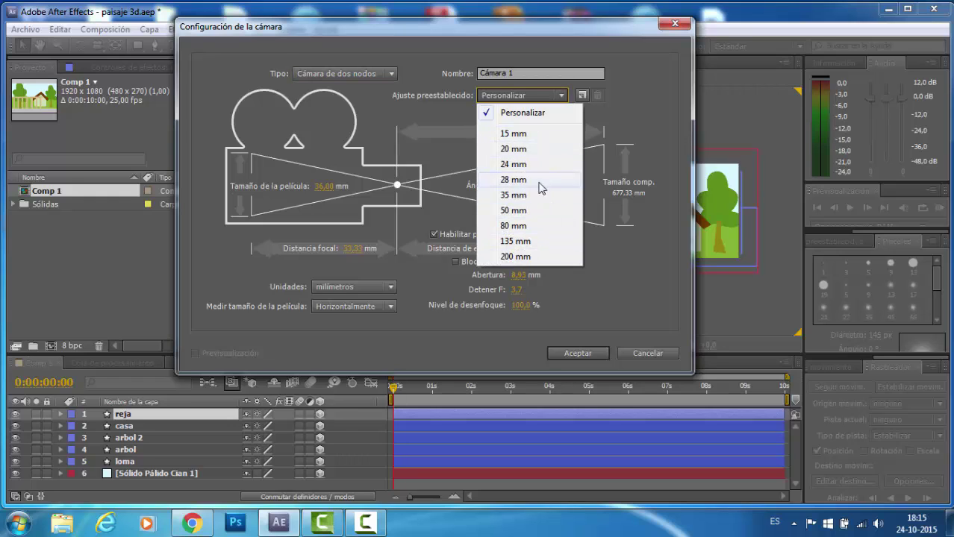
{"action": "left_click", "coordinate": [610, 265]}
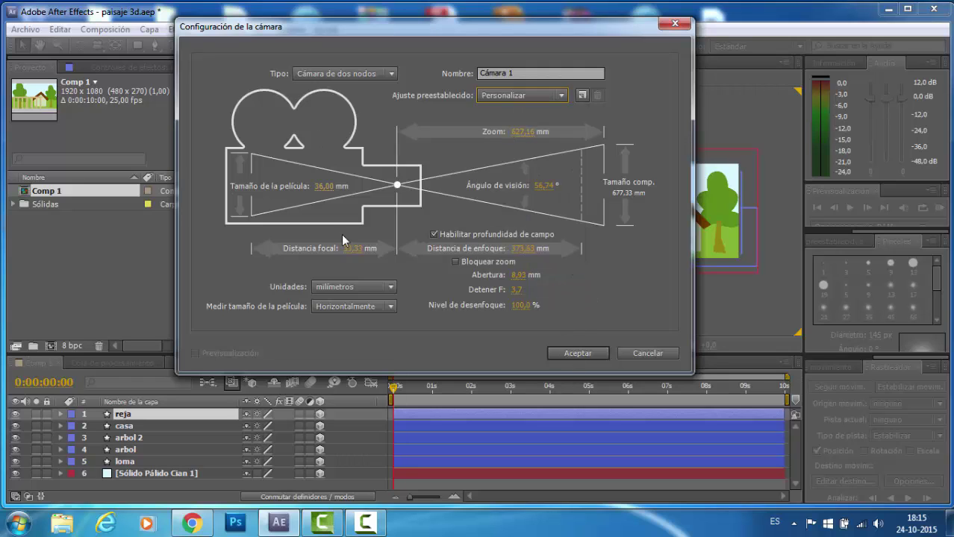
{"action": "left_click", "coordinate": [579, 354]}
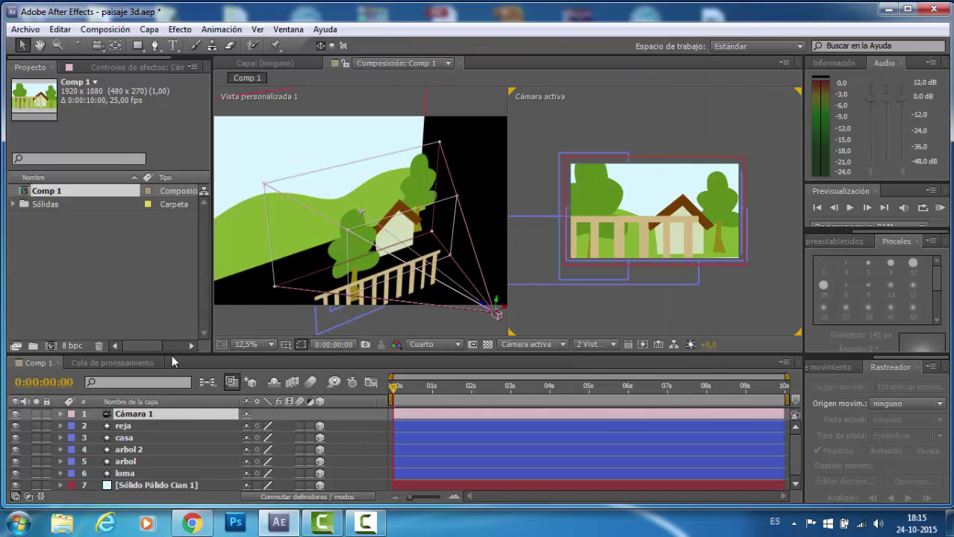
Switch the Cámara activa view to look through Cámara 1.
{"action": "left_click_drag", "start_coordinate": [171, 351], "coordinate": [173, 341]}
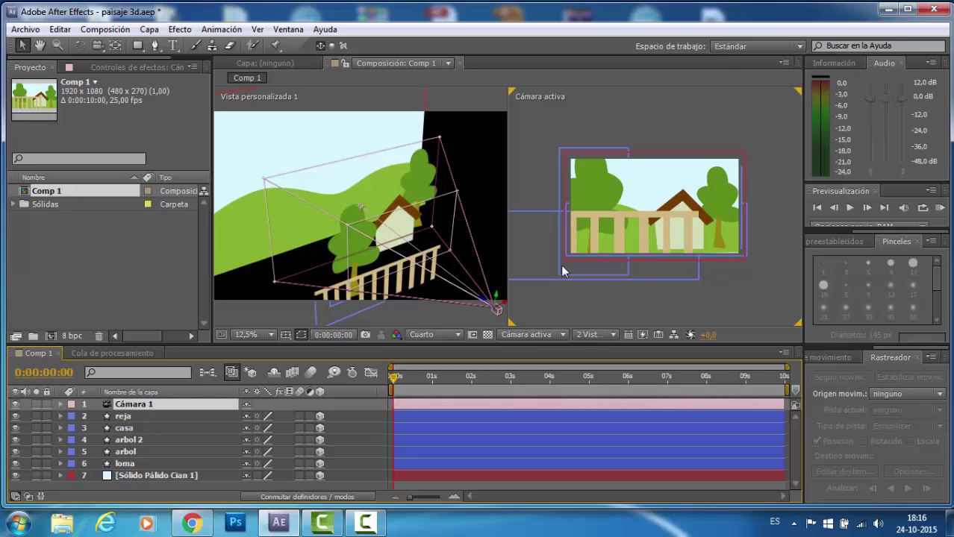
{"action": "left_click", "coordinate": [744, 120]}
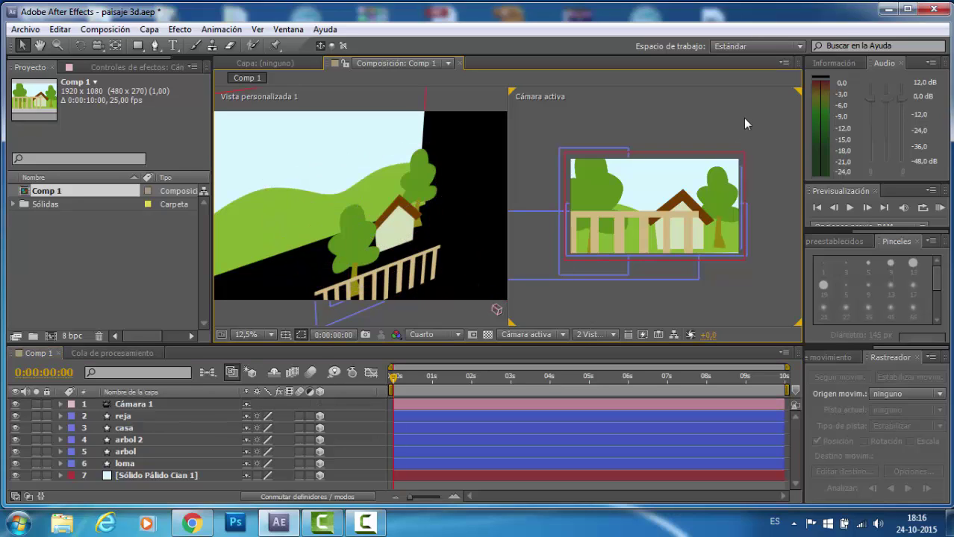
{"action": "left_click", "coordinate": [559, 335]}
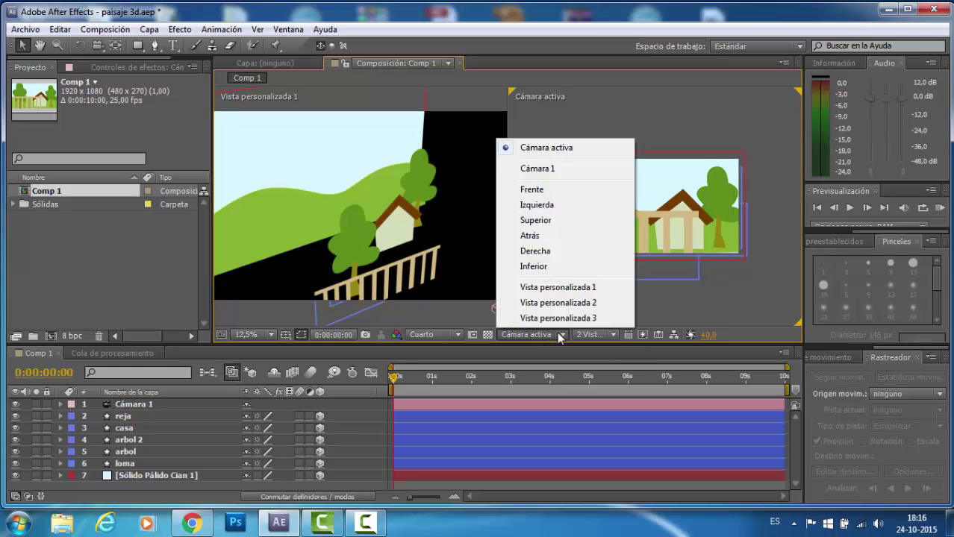
{"action": "left_click", "coordinate": [537, 169]}
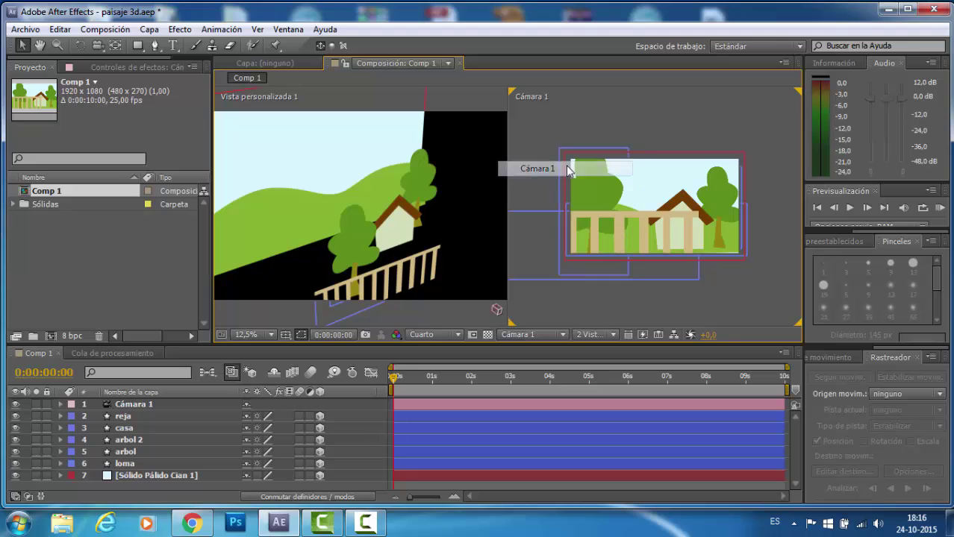
Expand the Transformar properties of the Cámara 1 layer and enlarge the timeline area to show them.
{"action": "left_click", "coordinate": [130, 407]}
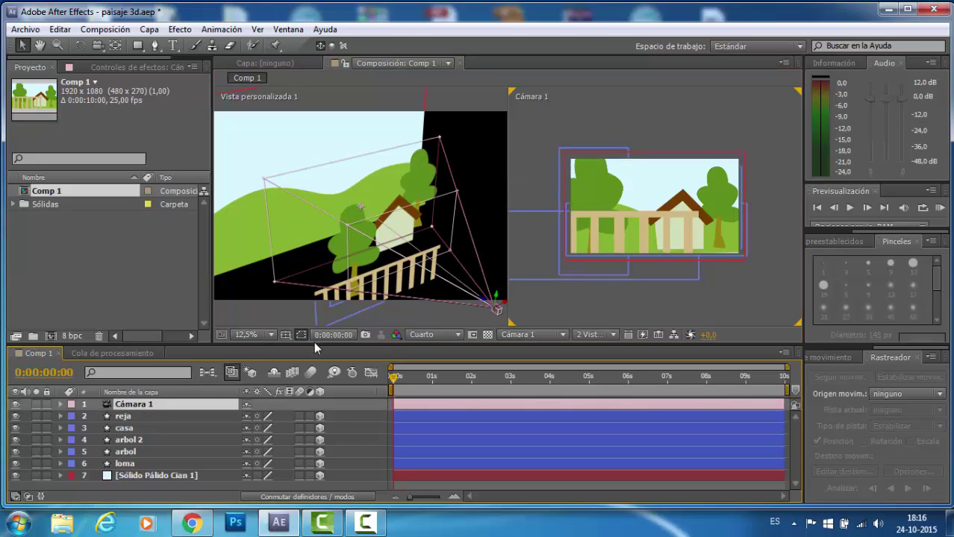
{"action": "mouse_move", "coordinate": [314, 342]}
{"action": "left_mouse_down"}
{"action": "mouse_move", "coordinate": [323, 321]}
{"action": "mouse_move", "coordinate": [321, 331]}
{"action": "left_mouse_up"}
{"action": "left_click", "coordinate": [60, 392]}
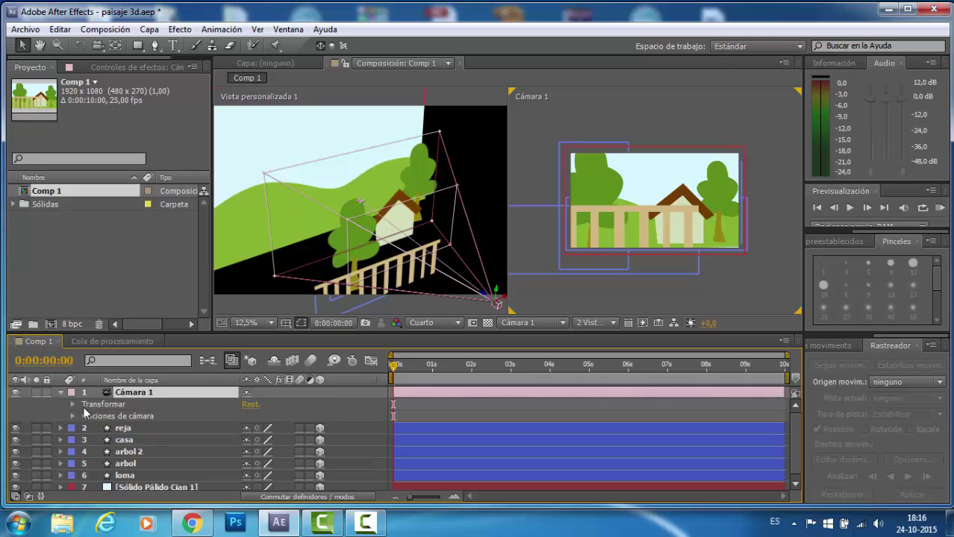
{"action": "left_click", "coordinate": [92, 404]}
{"action": "left_click", "coordinate": [94, 414]}
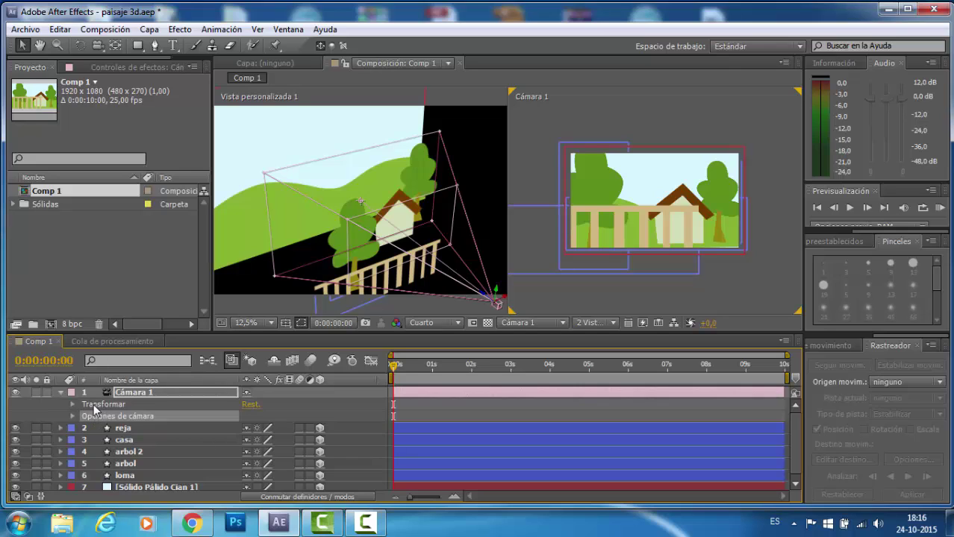
{"action": "left_click", "coordinate": [88, 404]}
{"action": "left_click", "coordinate": [86, 415]}
{"action": "left_click", "coordinate": [96, 403]}
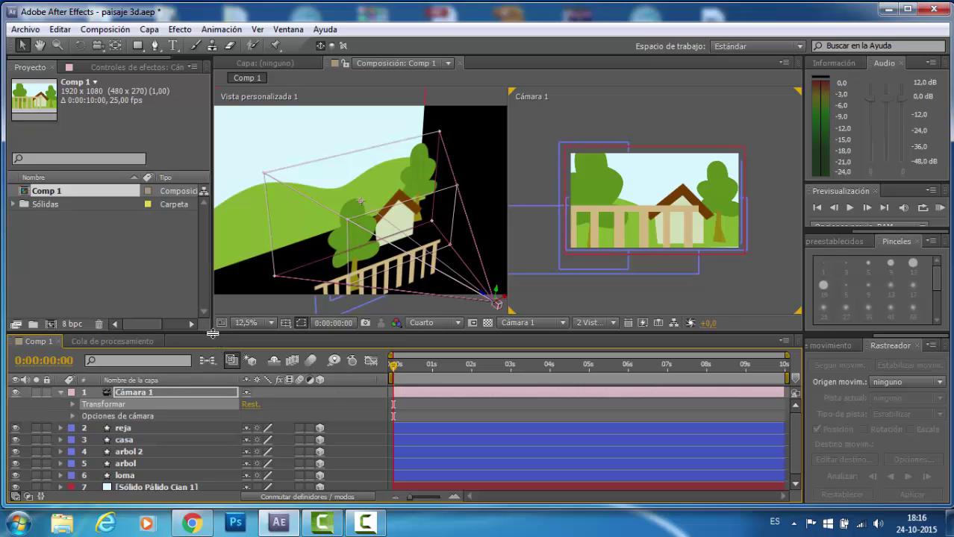
{"action": "left_click_drag", "start_coordinate": [210, 302], "coordinate": [173, 290]}
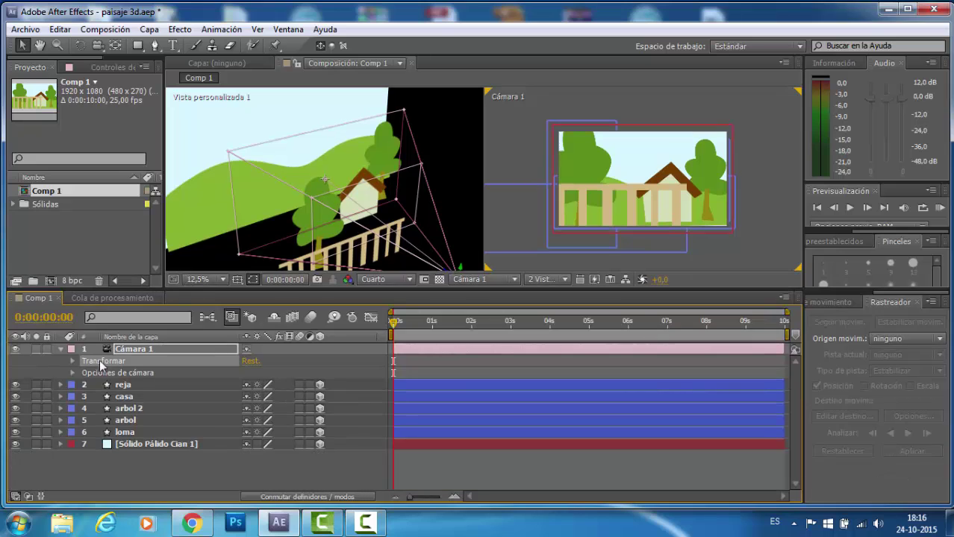
{"action": "left_click", "coordinate": [74, 361]}
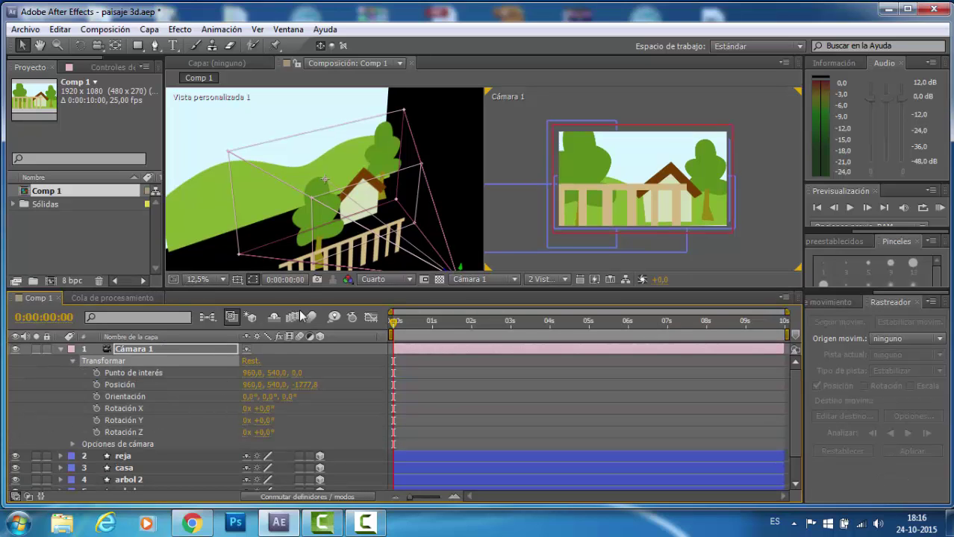
Move Cámara 1's point of interest onto the house in the custom view and bring it back over the front tree.
{"action": "left_click_drag", "start_coordinate": [294, 289], "coordinate": [294, 309]}
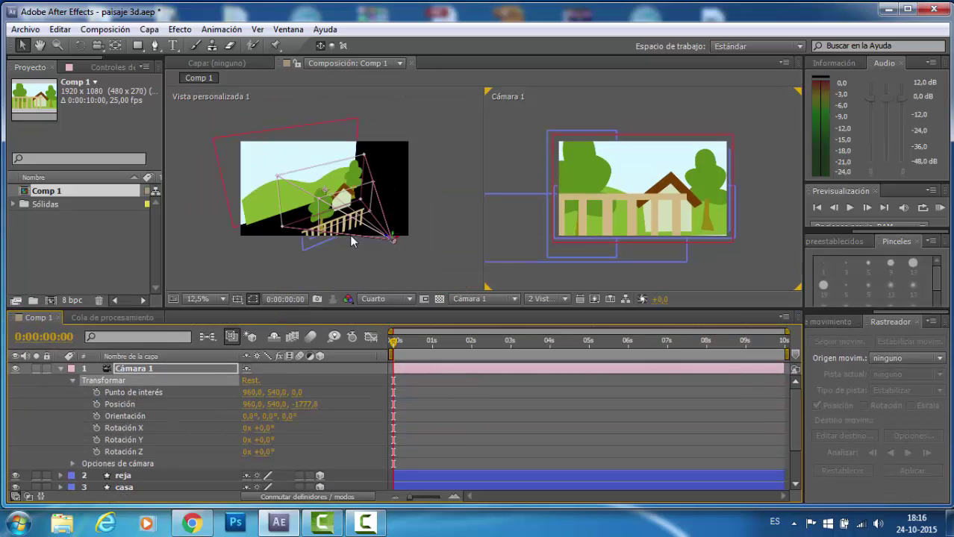
{"action": "scroll", "coordinate": [350, 235], "scroll_direction": "up", "scroll_amount": 2}
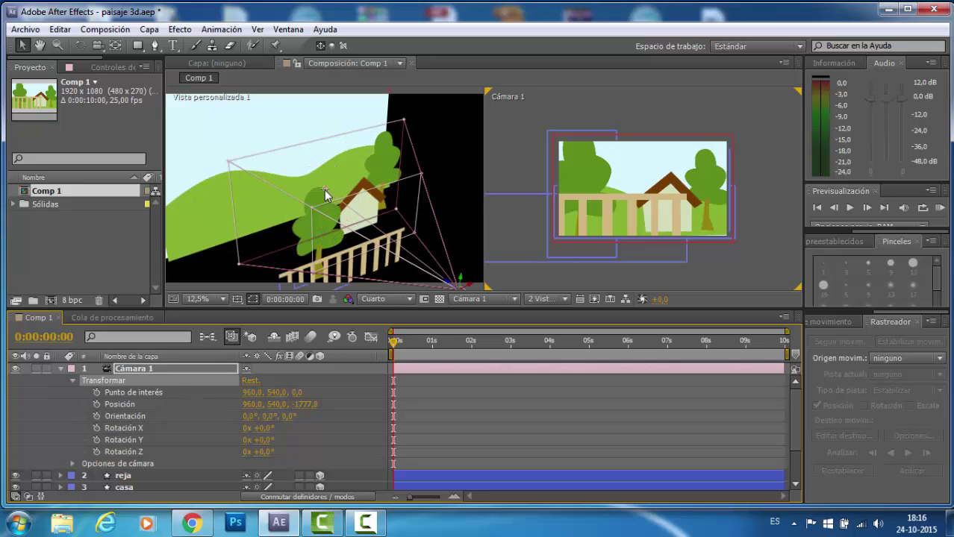
{"action": "left_click_drag", "start_coordinate": [323, 187], "coordinate": [365, 212]}
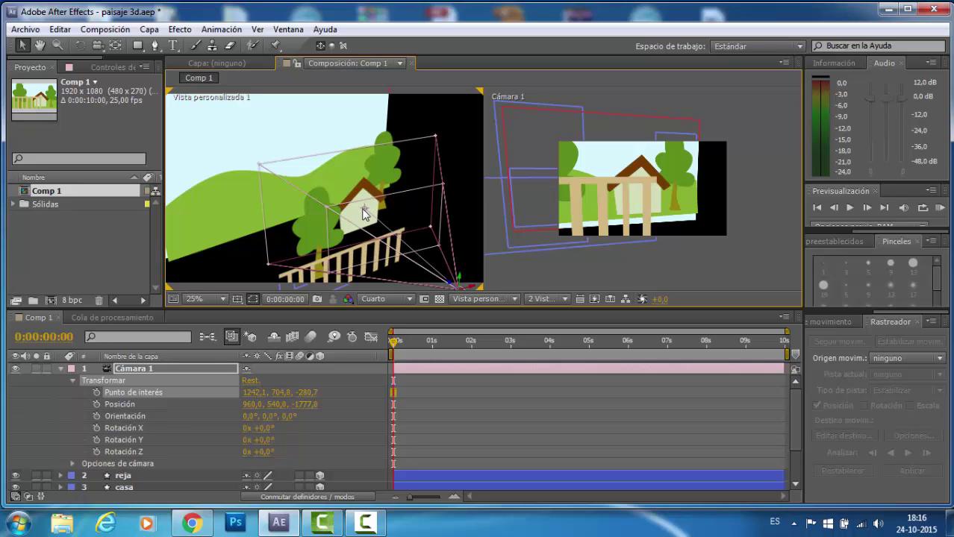
{"action": "left_click_drag", "start_coordinate": [364, 214], "coordinate": [323, 195]}
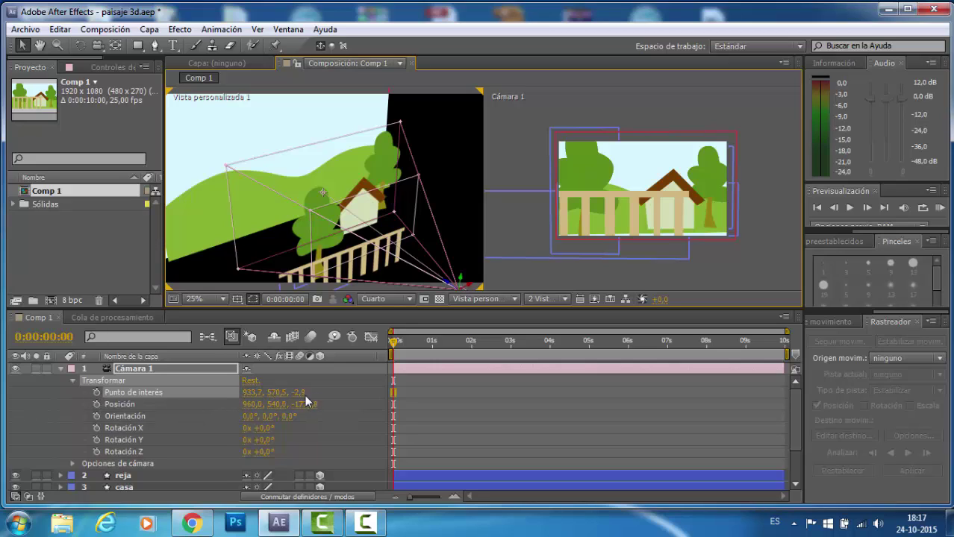
Set Cámara 1's point of interest to 925,7, 579,5, 72,1 and select its Posición property.
{"action": "mouse_move", "coordinate": [249, 393]}
{"action": "left_mouse_down"}
{"action": "mouse_move", "coordinate": [115, 393]}
{"action": "mouse_move", "coordinate": [270, 380]}
{"action": "mouse_move", "coordinate": [232, 380]}
{"action": "mouse_move", "coordinate": [442, 381]}
{"action": "mouse_move", "coordinate": [302, 401]}
{"action": "mouse_move", "coordinate": [328, 393]}
{"action": "mouse_move", "coordinate": [588, 402]}
{"action": "mouse_move", "coordinate": [346, 388]}
{"action": "left_mouse_up"}
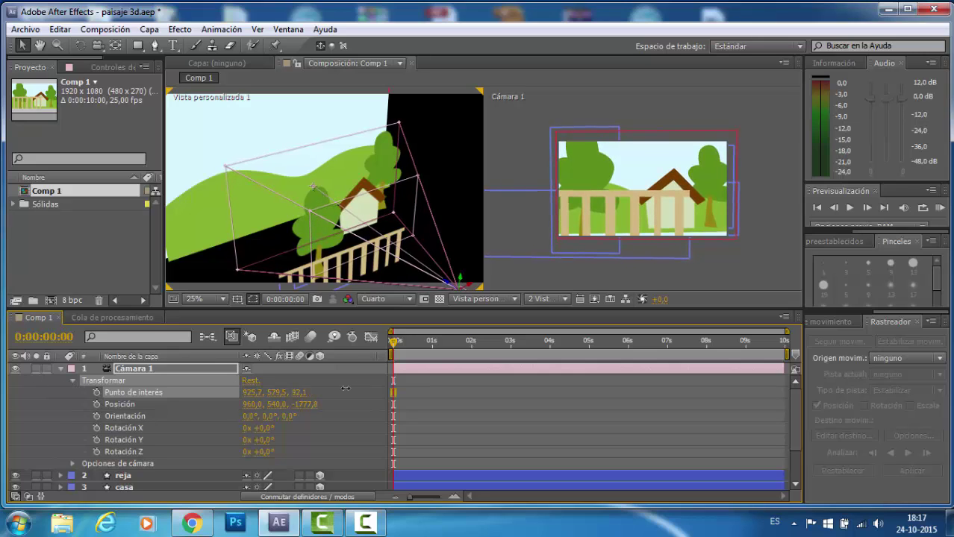
{"action": "left_click", "coordinate": [122, 404]}
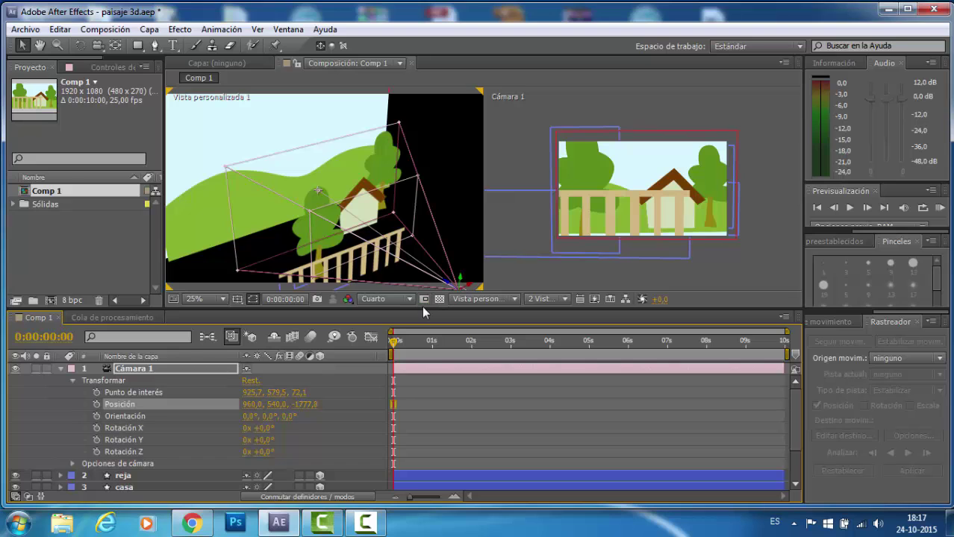
Pan the custom view to show the whole camera and set Cámara 1's Posición to 972,0, 523,0, -1719,8.
{"action": "left_click_drag", "start_coordinate": [422, 307], "coordinate": [422, 316]}
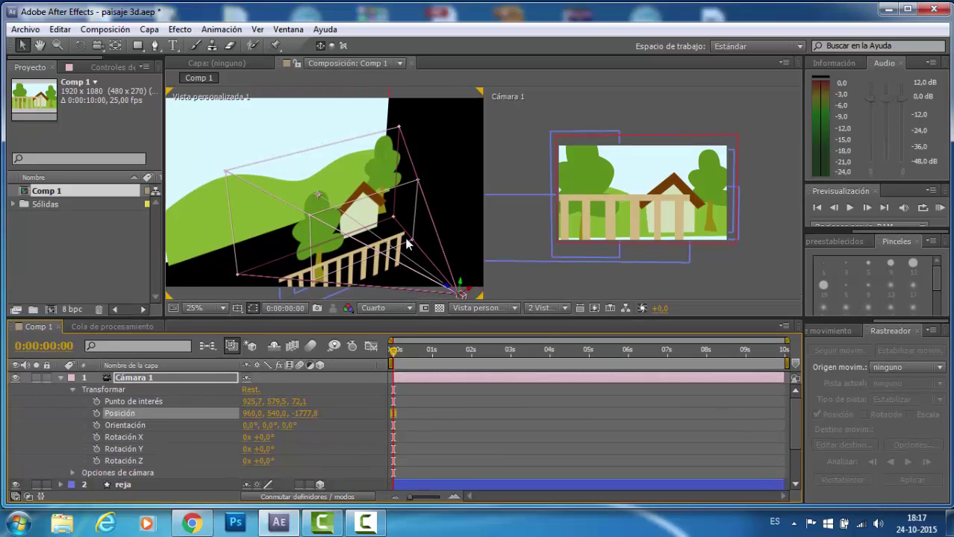
{"action": "key", "text": "h"}
{"action": "left_click_drag", "start_coordinate": [412, 229], "coordinate": [372, 204]}
{"action": "key", "text": "v"}
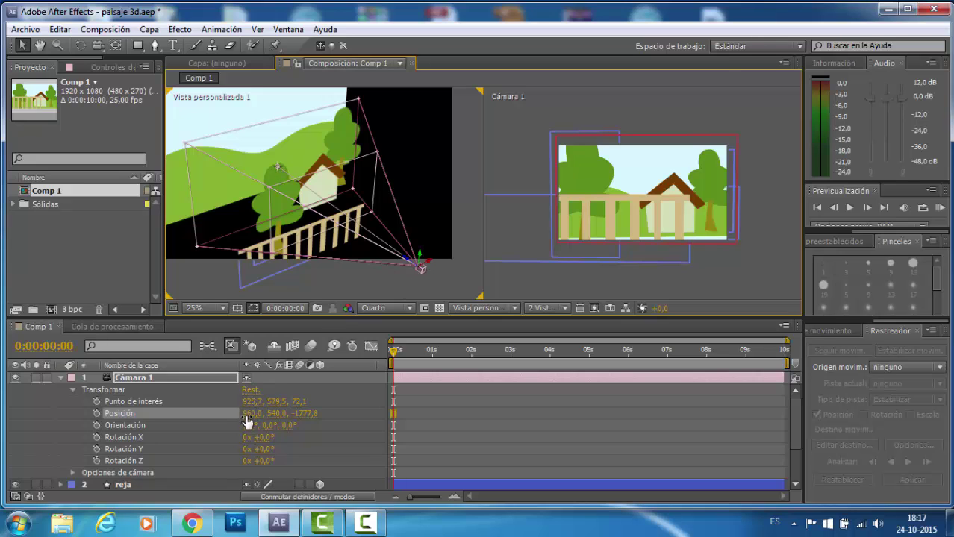
{"action": "left_click_drag", "start_coordinate": [244, 414], "coordinate": [187, 413]}
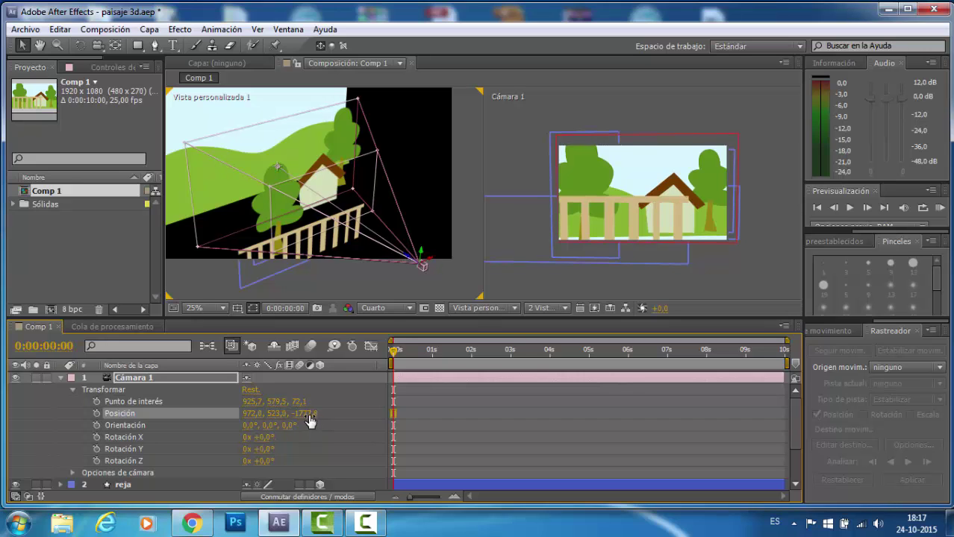
{"action": "left_click_drag", "start_coordinate": [306, 415], "coordinate": [346, 418]}
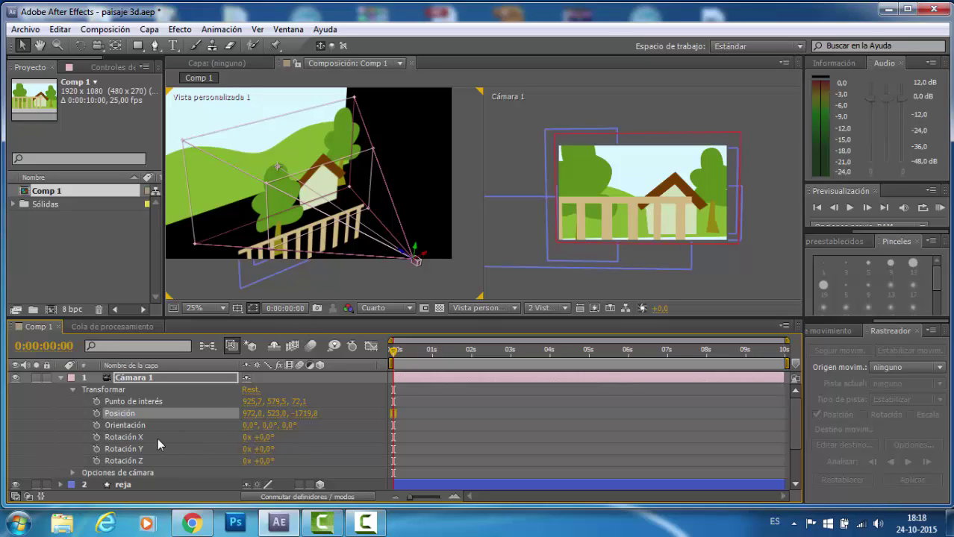
Try tilting Cámara 1 with its Orientación property and set it to 4,0°, 1,0°, 1,0°.
{"action": "left_click", "coordinate": [123, 426]}
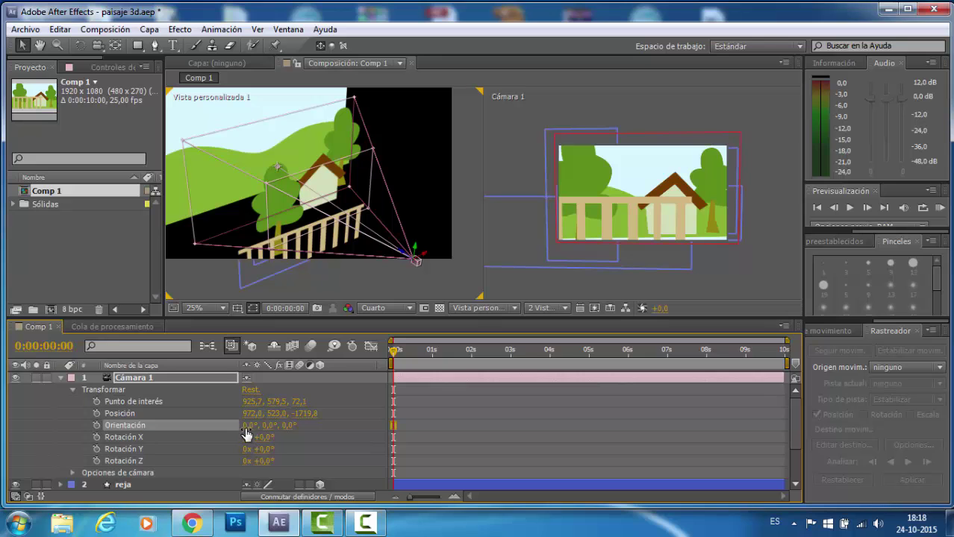
{"action": "left_click_drag", "start_coordinate": [250, 431], "coordinate": [244, 429]}
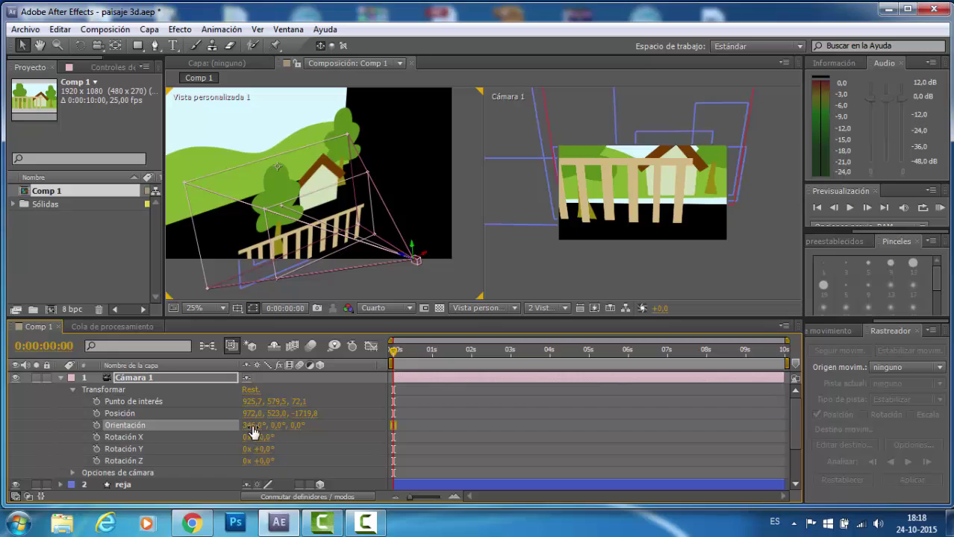
{"action": "left_click_drag", "start_coordinate": [248, 426], "coordinate": [265, 427]}
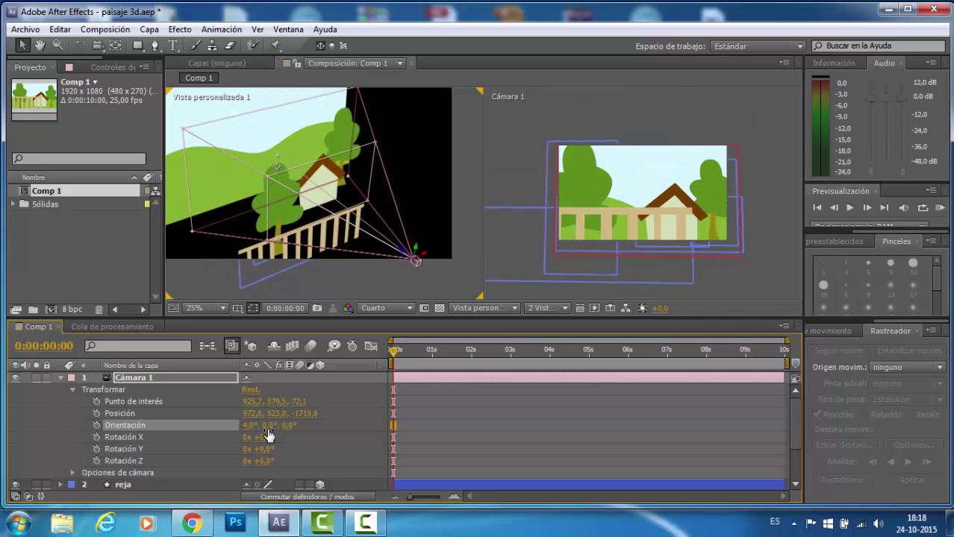
{"action": "mouse_move", "coordinate": [267, 427]}
{"action": "left_mouse_down"}
{"action": "mouse_move", "coordinate": [244, 430]}
{"action": "mouse_move", "coordinate": [268, 427]}
{"action": "left_mouse_up"}
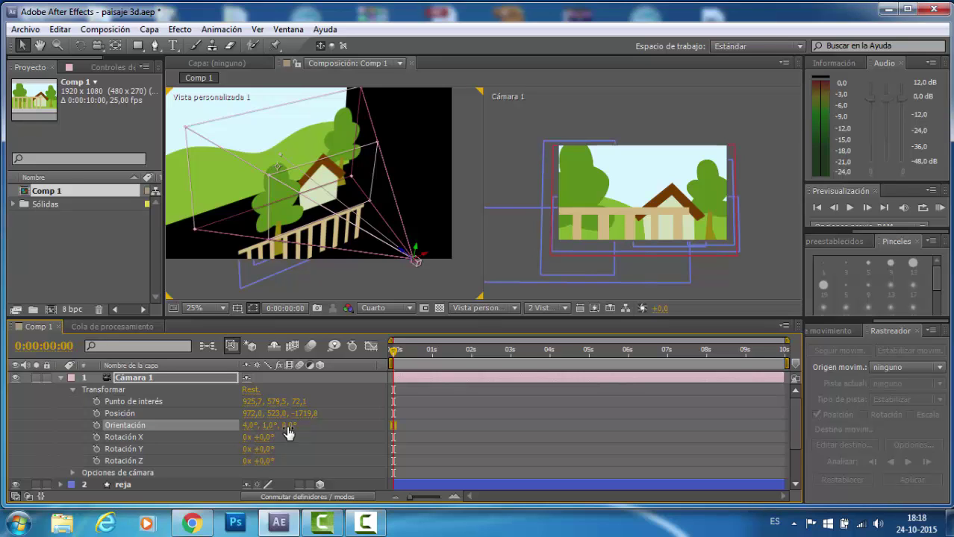
{"action": "mouse_move", "coordinate": [288, 425]}
{"action": "left_mouse_down"}
{"action": "mouse_move", "coordinate": [299, 425]}
{"action": "mouse_move", "coordinate": [286, 426]}
{"action": "left_mouse_up"}
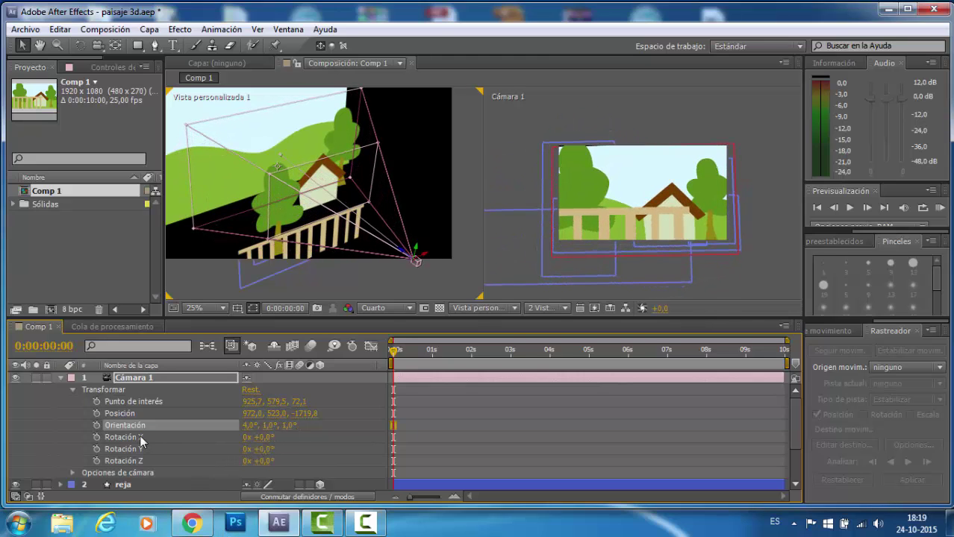
Set Cámara 1's Rotación X to -4,0°, Rotación Y to +1,0° and Rotación Z to -1,0°.
{"action": "left_click", "coordinate": [117, 438]}
{"action": "left_click", "coordinate": [122, 449]}
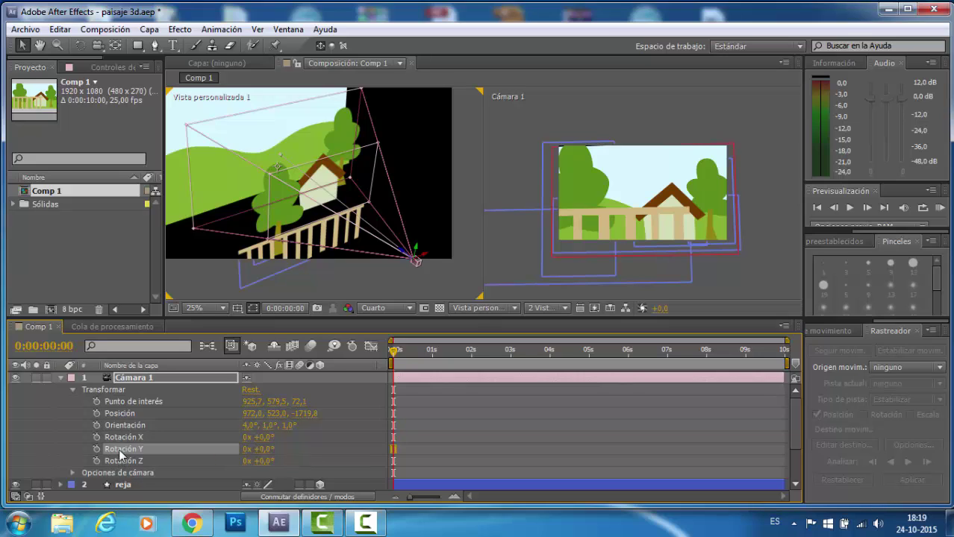
{"action": "left_click", "coordinate": [123, 461]}
{"action": "left_click", "coordinate": [124, 436]}
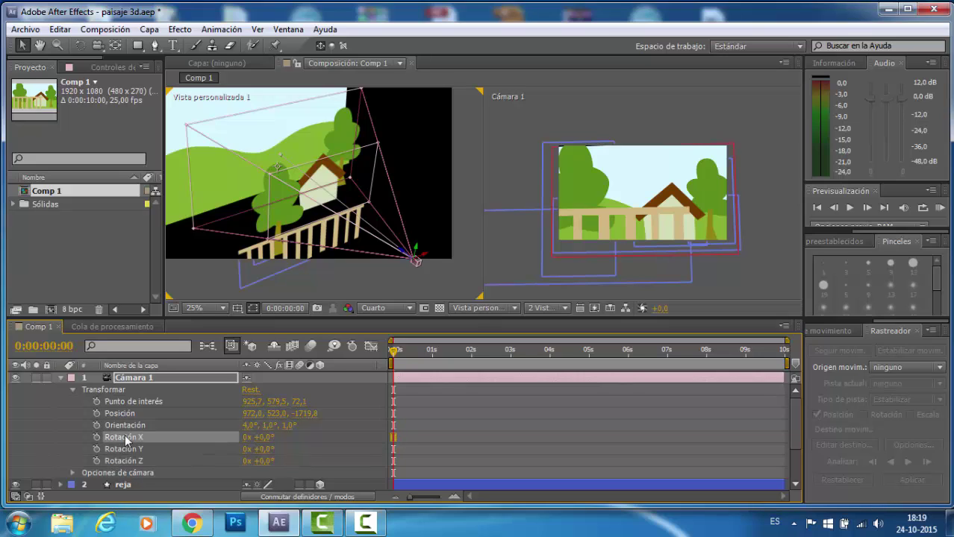
{"action": "left_click", "coordinate": [124, 450]}
{"action": "left_click", "coordinate": [124, 462]}
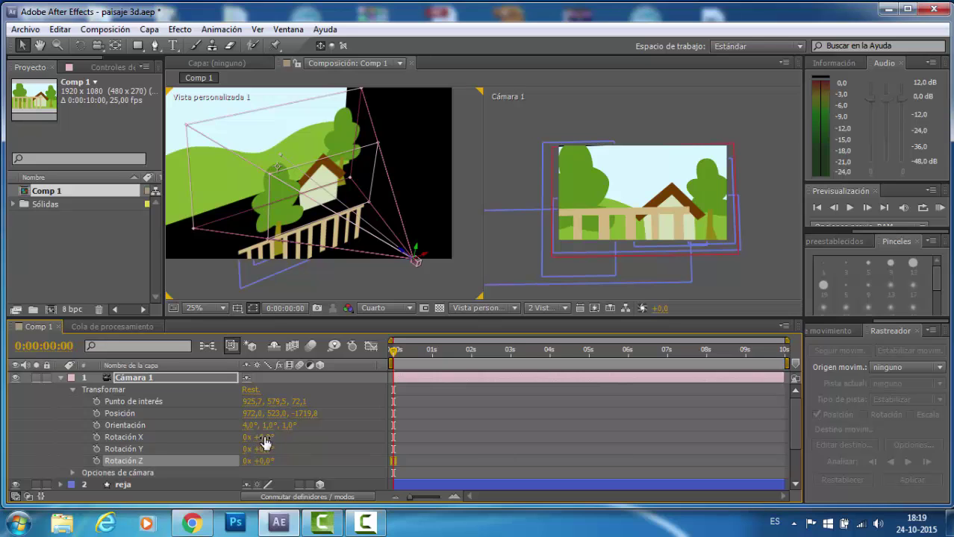
{"action": "left_click_drag", "start_coordinate": [261, 437], "coordinate": [264, 462]}
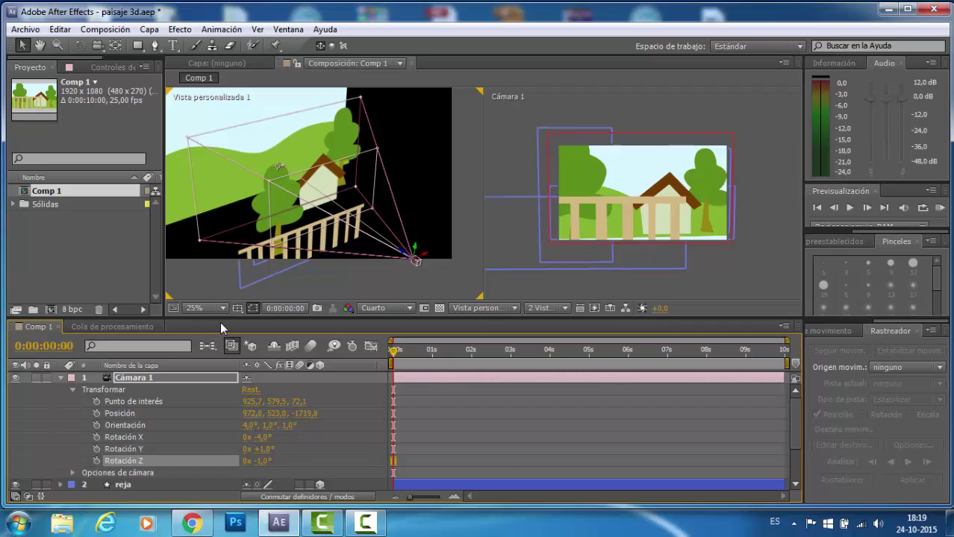
Expand the Opciones de cámara of Cámara 1 and enlarge the timeline area to show them.
{"action": "left_click", "coordinate": [100, 390]}
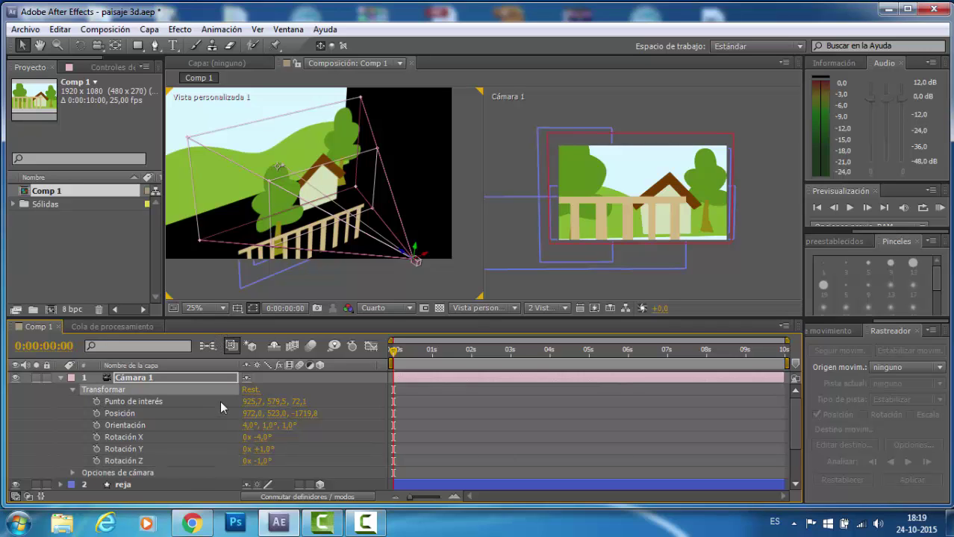
{"action": "left_click_drag", "start_coordinate": [257, 318], "coordinate": [239, 286]}
{"action": "left_click", "coordinate": [74, 442]}
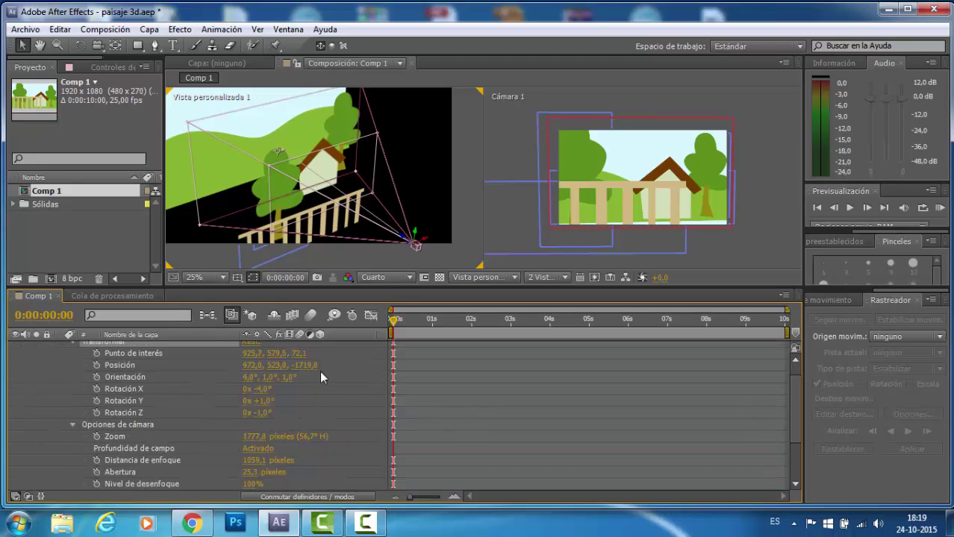
{"action": "left_click_drag", "start_coordinate": [389, 287], "coordinate": [388, 283]}
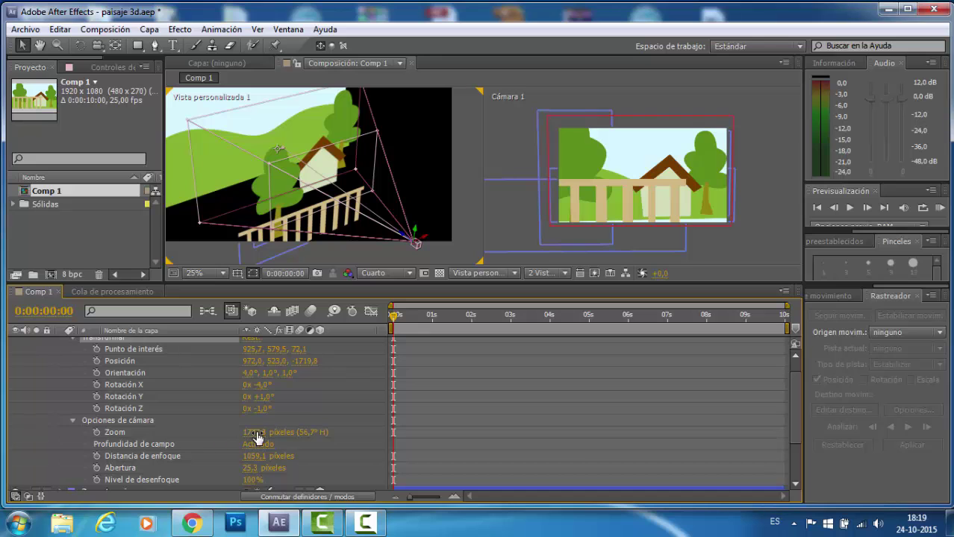
Zoom Cámara 1 in and out of the scene and set its Zoom to 1781,8 píxeles.
{"action": "left_click_drag", "start_coordinate": [255, 433], "coordinate": [553, 379]}
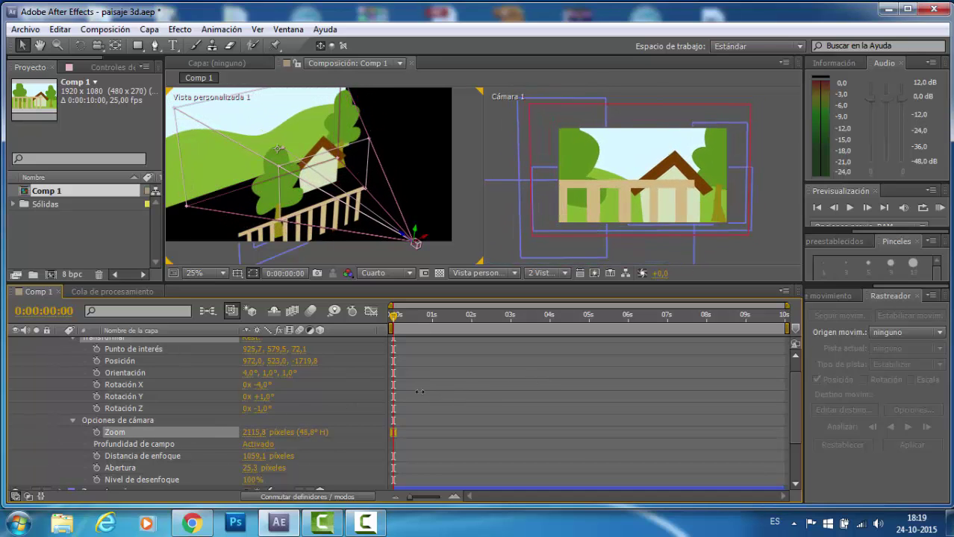
{"action": "left_click_drag", "start_coordinate": [419, 392], "coordinate": [143, 432]}
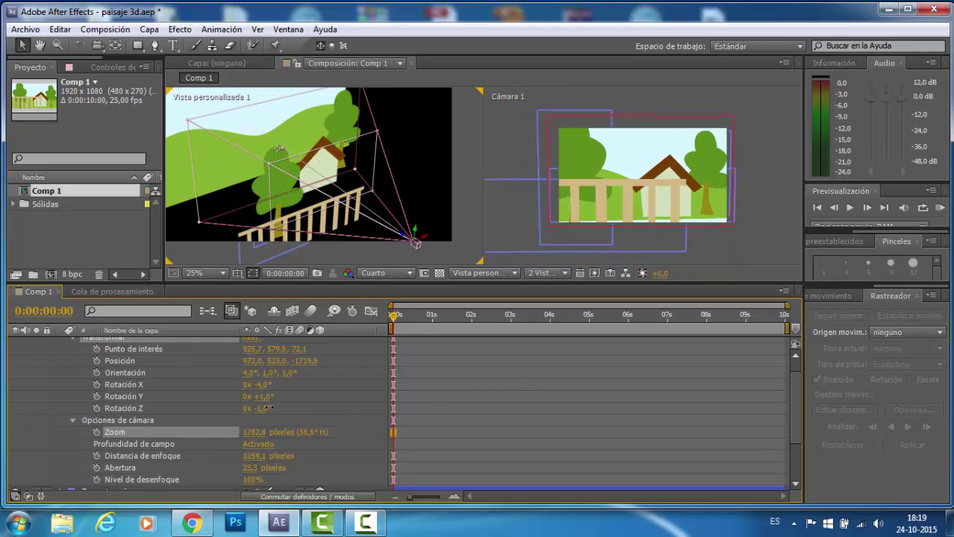
{"action": "left_click_drag", "start_coordinate": [474, 380], "coordinate": [356, 396]}
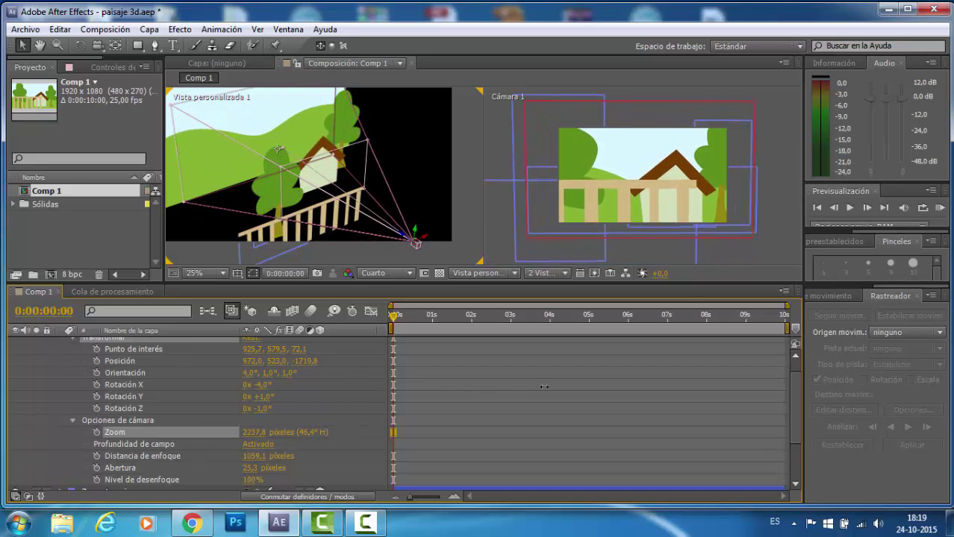
{"action": "left_click_drag", "start_coordinate": [544, 386], "coordinate": [243, 417]}
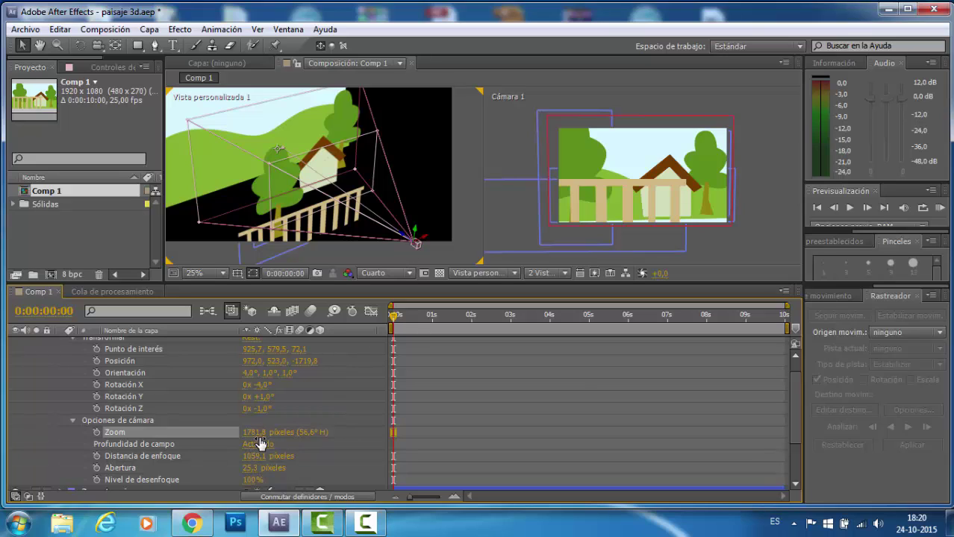
Keep Profundidad de campo set to Activado and set Distancia de enfoque to 1182,1 píxeles.
{"action": "left_click", "coordinate": [256, 446]}
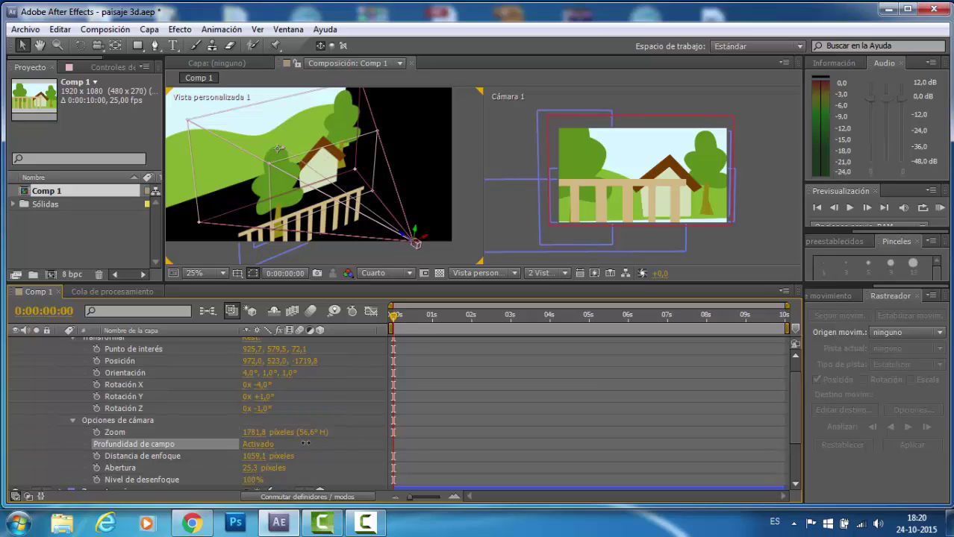
{"action": "left_click_drag", "start_coordinate": [362, 282], "coordinate": [361, 279]}
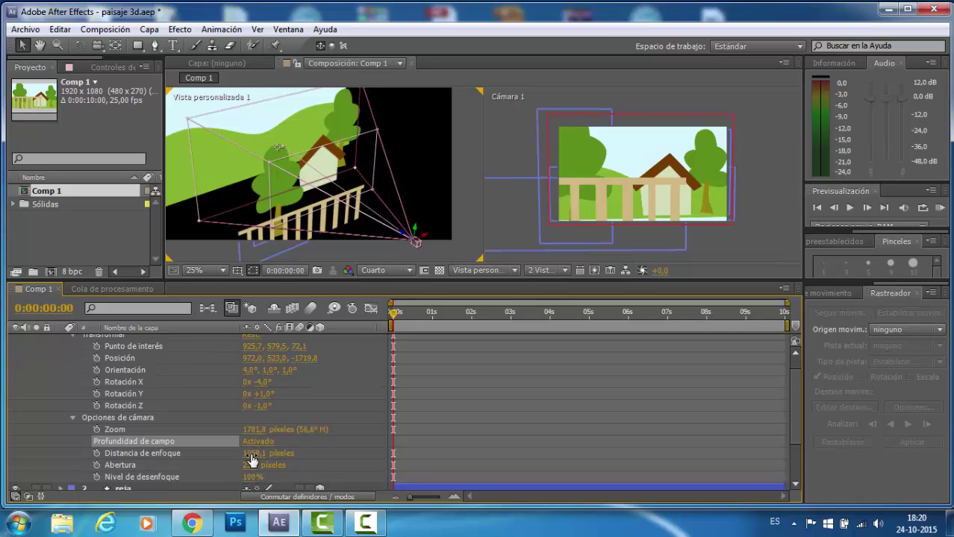
{"action": "left_click_drag", "start_coordinate": [251, 460], "coordinate": [288, 402]}
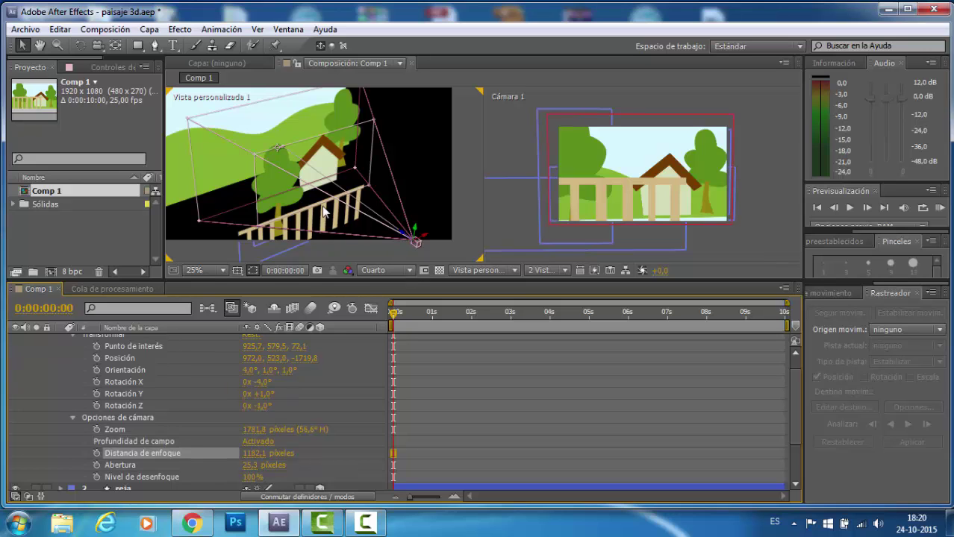
Orbit the custom view to see the layers from the side and set Distancia de enfoque to 934,1 píxeles.
{"action": "left_click", "coordinate": [98, 45]}
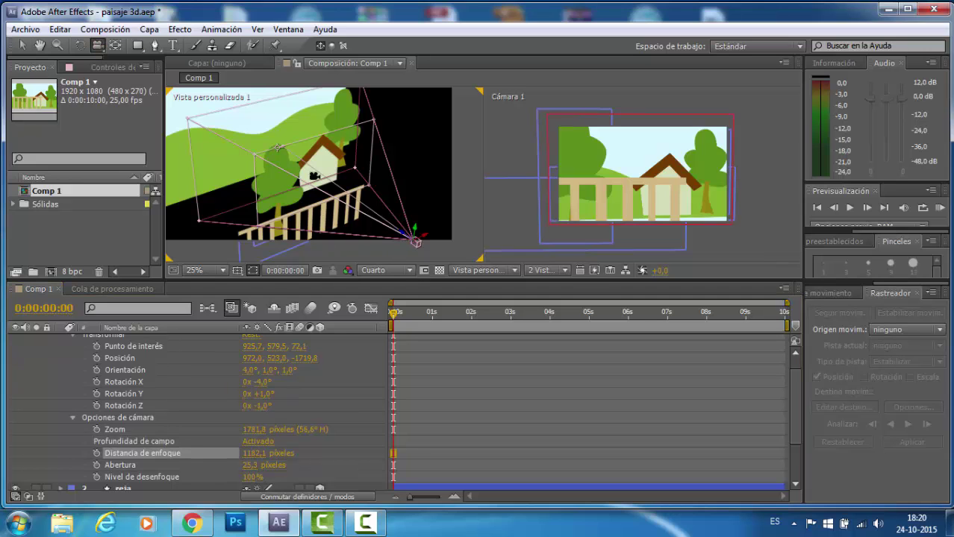
{"action": "left_click_drag", "start_coordinate": [313, 176], "coordinate": [321, 169]}
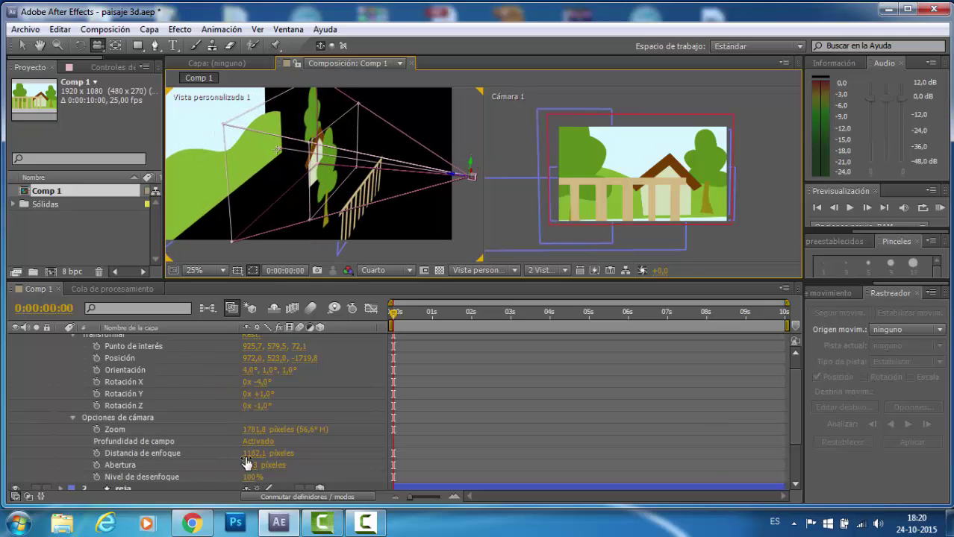
{"action": "left_click_drag", "start_coordinate": [252, 453], "coordinate": [77, 451]}
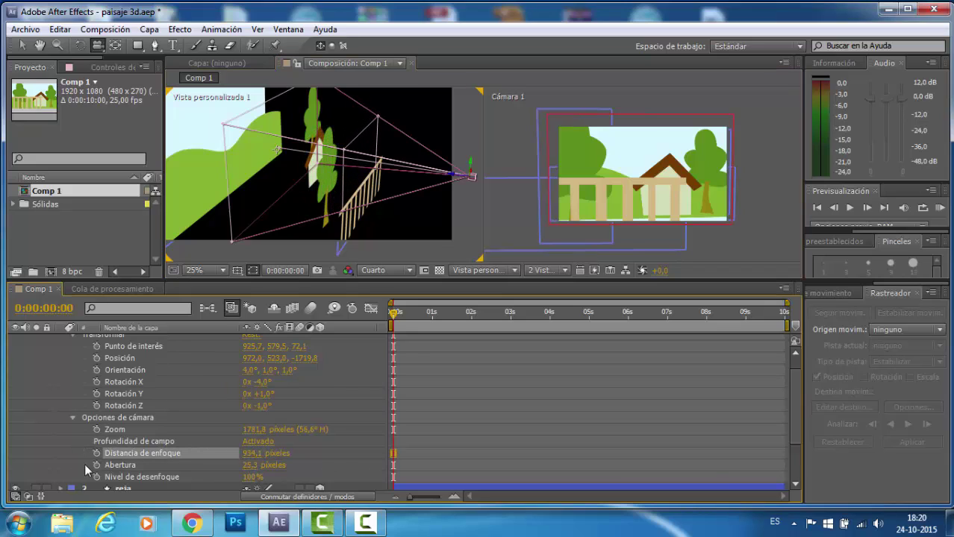
{"action": "left_click_drag", "start_coordinate": [287, 280], "coordinate": [287, 276]}
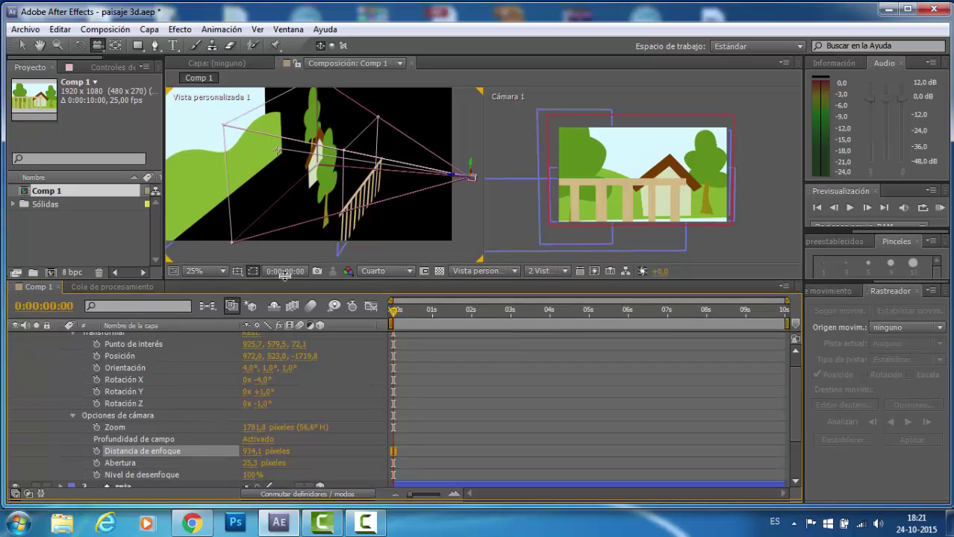
Set Abertura to 692,3 píxeles and Distancia de enfoque to 770,1 píxeles, focusing Cámara 1 on the fence.
{"action": "left_click", "coordinate": [120, 464]}
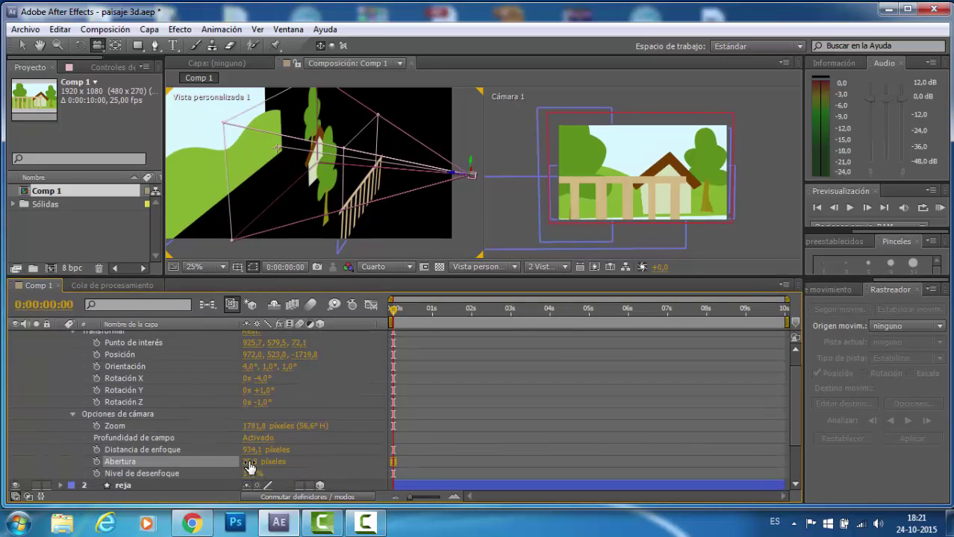
{"action": "left_click_drag", "start_coordinate": [249, 465], "coordinate": [388, 457]}
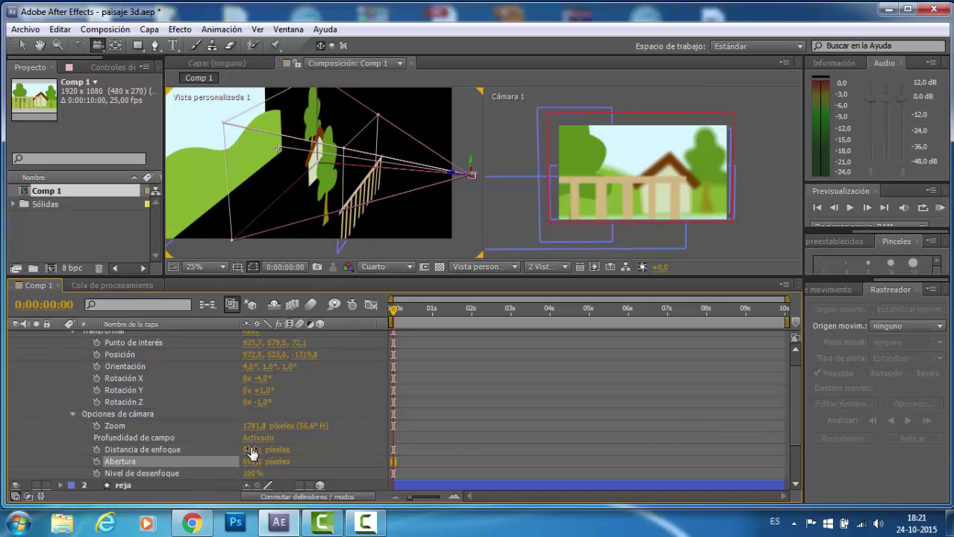
{"action": "left_click_drag", "start_coordinate": [248, 450], "coordinate": [138, 456]}
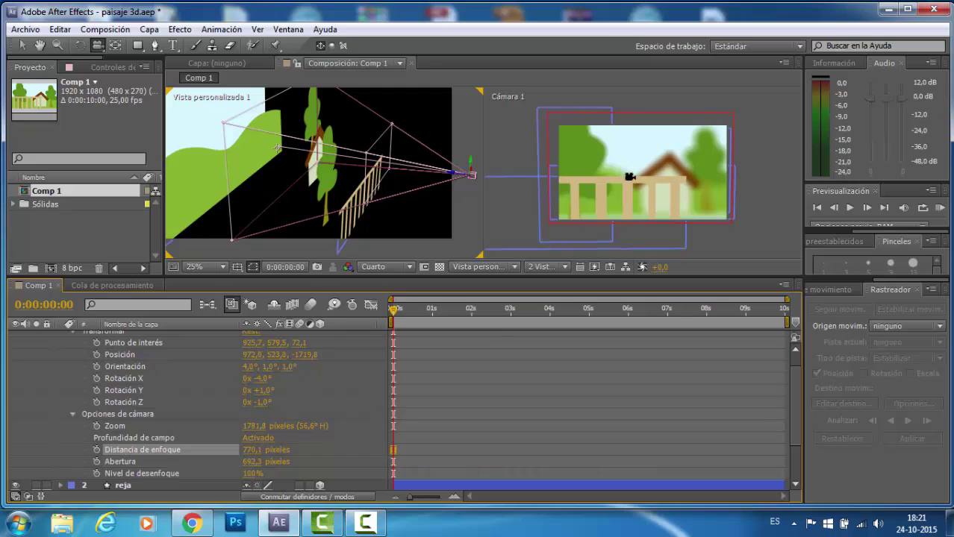
{"action": "scroll", "coordinate": [629, 177], "scroll_direction": "up", "scroll_amount": 3}
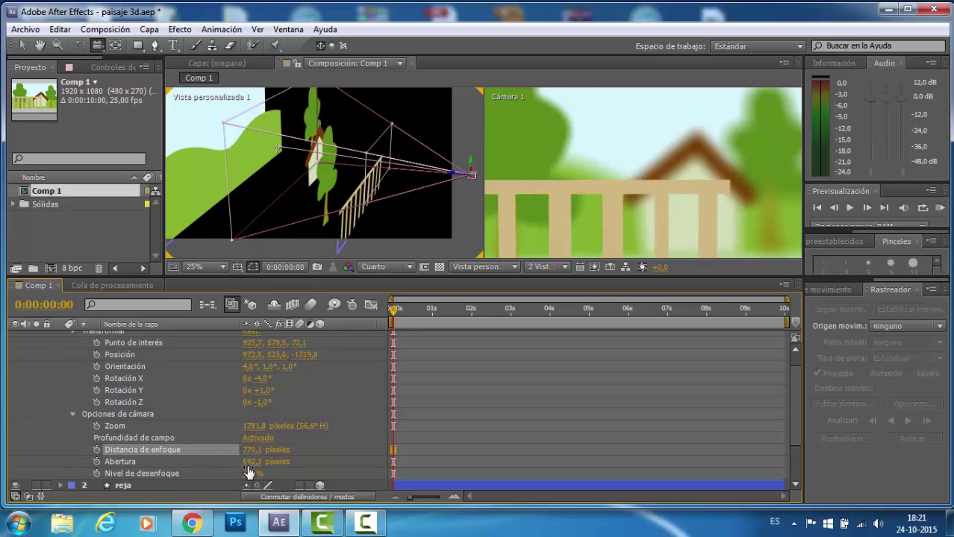
Vary Cámara 1's Abertura to compare the background blur and set it to 646,3 píxeles.
{"action": "left_click_drag", "start_coordinate": [248, 462], "coordinate": [254, 462]}
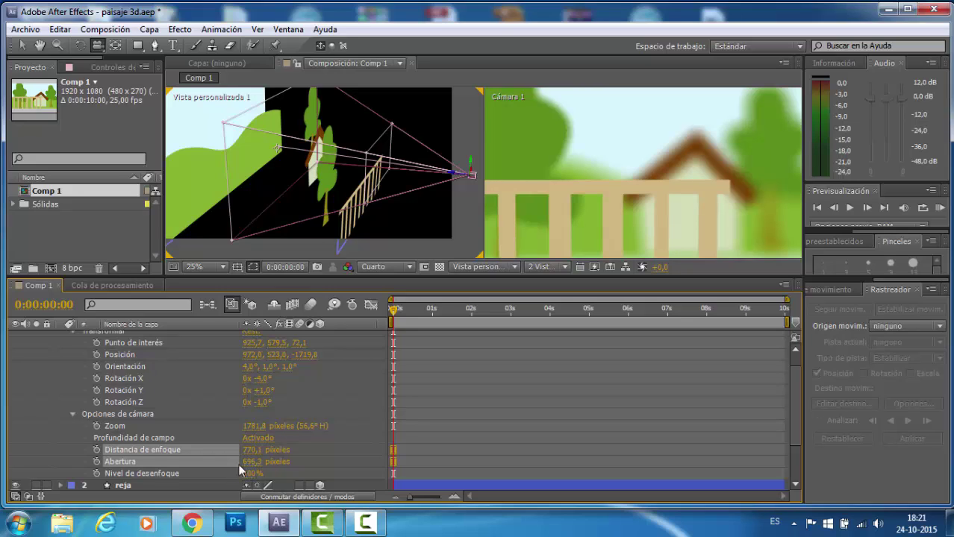
{"action": "left_click", "coordinate": [239, 464]}
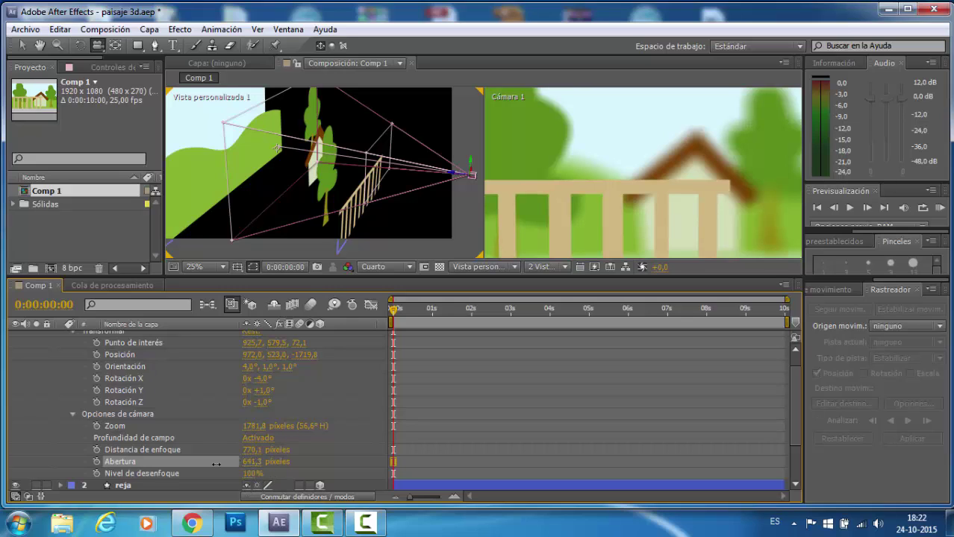
{"action": "left_click_drag", "start_coordinate": [235, 469], "coordinate": [241, 478]}
Add a Zoom keyframe for Cámara 1 at 0:00:00:00 and set its Abertura to 2,0 píxeles.
{"action": "left_click", "coordinate": [96, 426]}
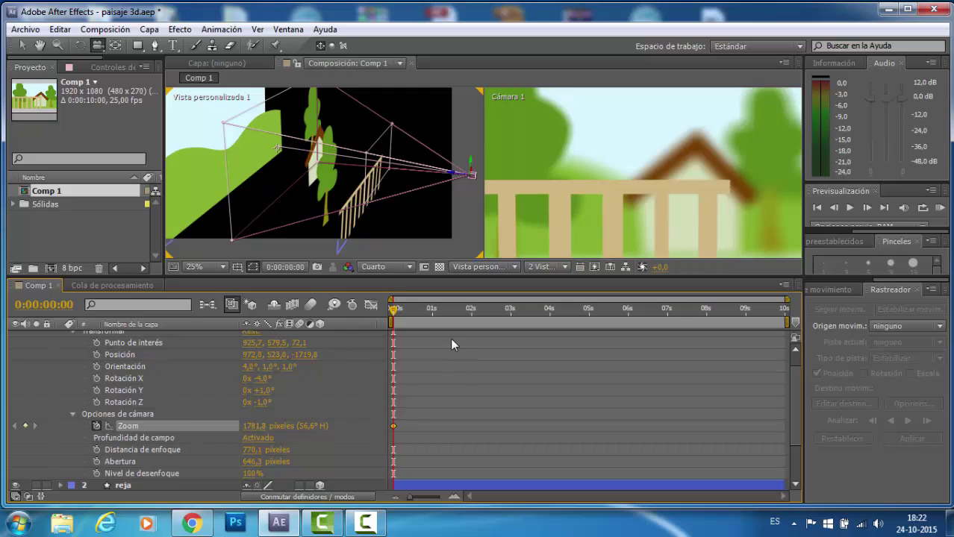
{"action": "mouse_move", "coordinate": [393, 312]}
{"action": "left_mouse_down"}
{"action": "mouse_move", "coordinate": [471, 308]}
{"action": "mouse_move", "coordinate": [393, 309]}
{"action": "left_mouse_up"}
{"action": "left_click_drag", "start_coordinate": [256, 462], "coordinate": [56, 475]}
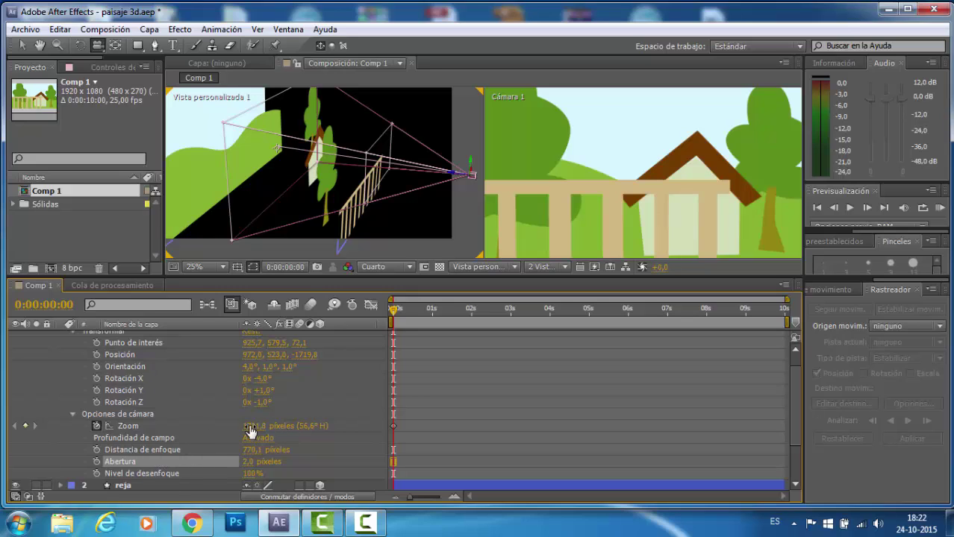
Set Cámara 1's Zoom to 1940,8 píxeles and remove its Zoom keyframing.
{"action": "mouse_move", "coordinate": [254, 426]}
{"action": "left_mouse_down"}
{"action": "mouse_move", "coordinate": [510, 419]}
{"action": "mouse_move", "coordinate": [259, 424]}
{"action": "left_mouse_up"}
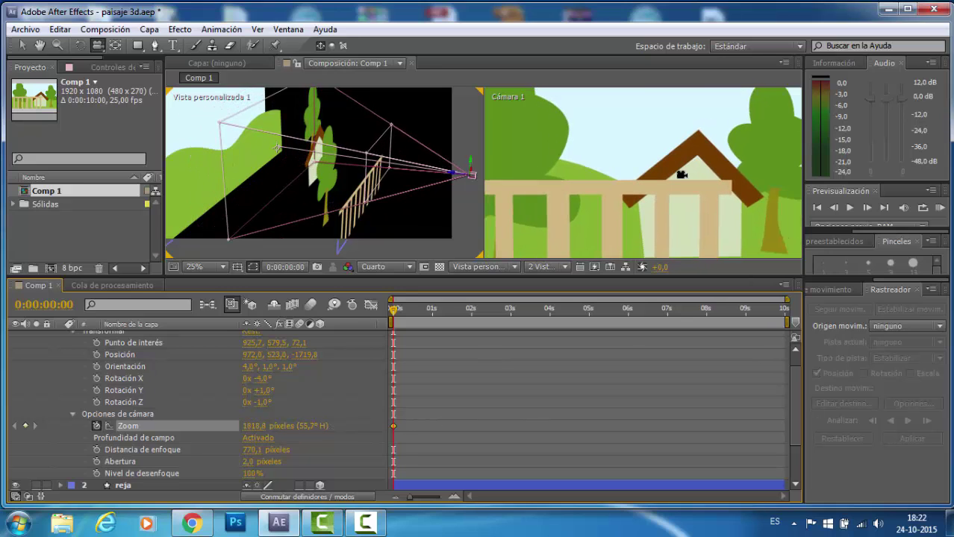
{"action": "scroll", "coordinate": [678, 181], "scroll_direction": "down", "scroll_amount": 2}
{"action": "scroll", "coordinate": [678, 181], "scroll_direction": "up", "scroll_amount": 1}
{"action": "scroll", "coordinate": [678, 182], "scroll_direction": "up", "scroll_amount": 1}
{"action": "scroll", "coordinate": [678, 182], "scroll_direction": "down", "scroll_amount": 1}
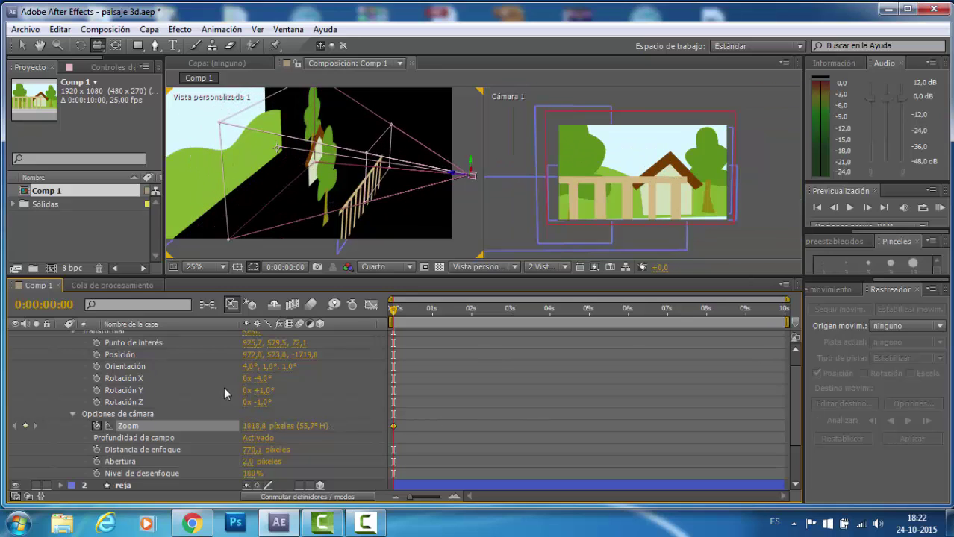
{"action": "left_click_drag", "start_coordinate": [254, 426], "coordinate": [322, 410]}
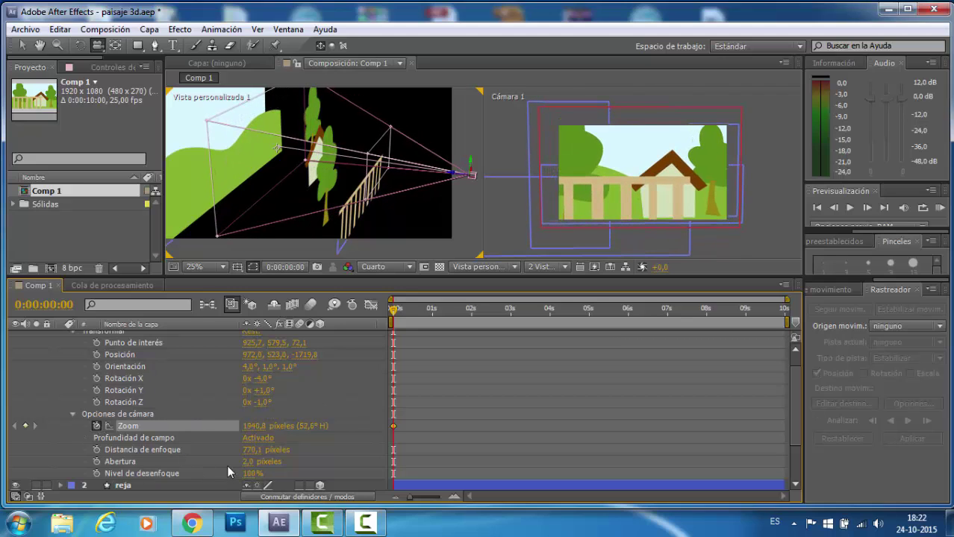
{"action": "left_click", "coordinate": [97, 425]}
Animate Cámara 1's Distancia de enfoque from 770,1 píxeles at 0:00:00:00 to 1494,1 píxeles at 0:00:03:00.
{"action": "left_click", "coordinate": [97, 450]}
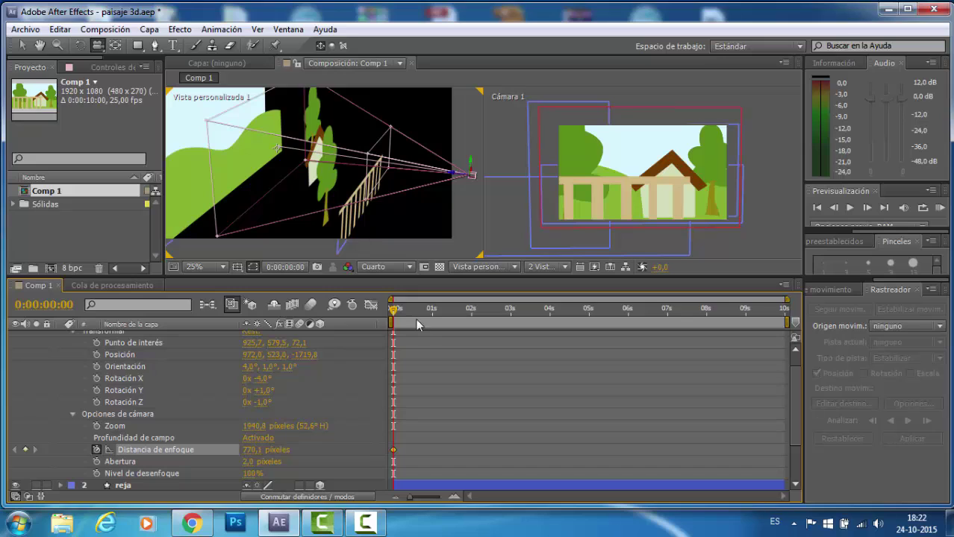
{"action": "left_click_drag", "start_coordinate": [395, 313], "coordinate": [511, 309]}
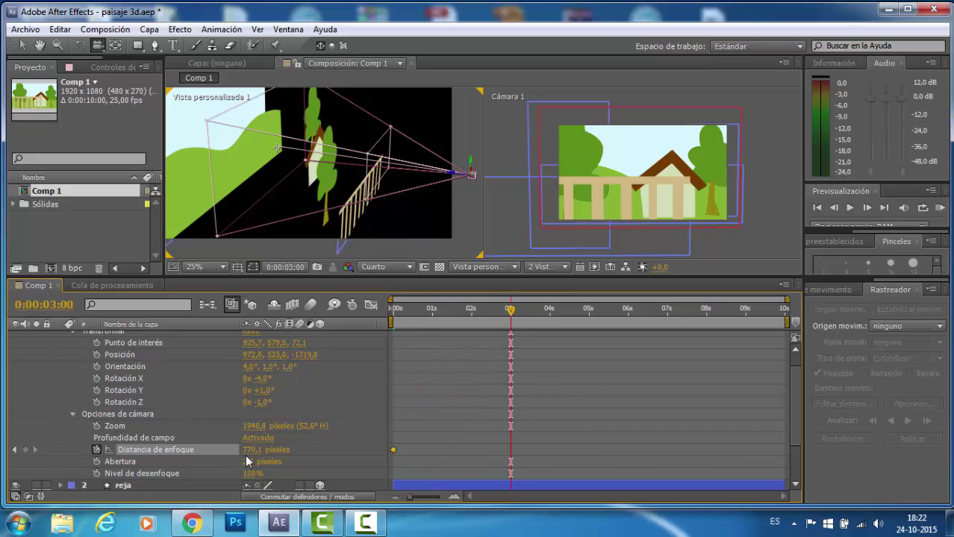
{"action": "left_click_drag", "start_coordinate": [252, 452], "coordinate": [727, 422]}
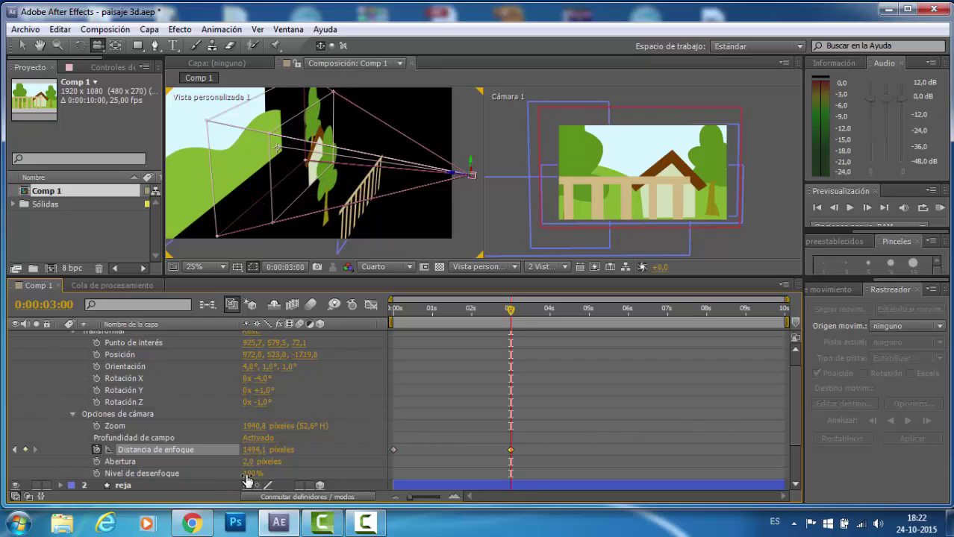
Set Cámara 1's Abertura to 637,0 píxeles and scrub through the focus shift, returning to 0:00:00:00.
{"action": "left_click_drag", "start_coordinate": [252, 462], "coordinate": [493, 453]}
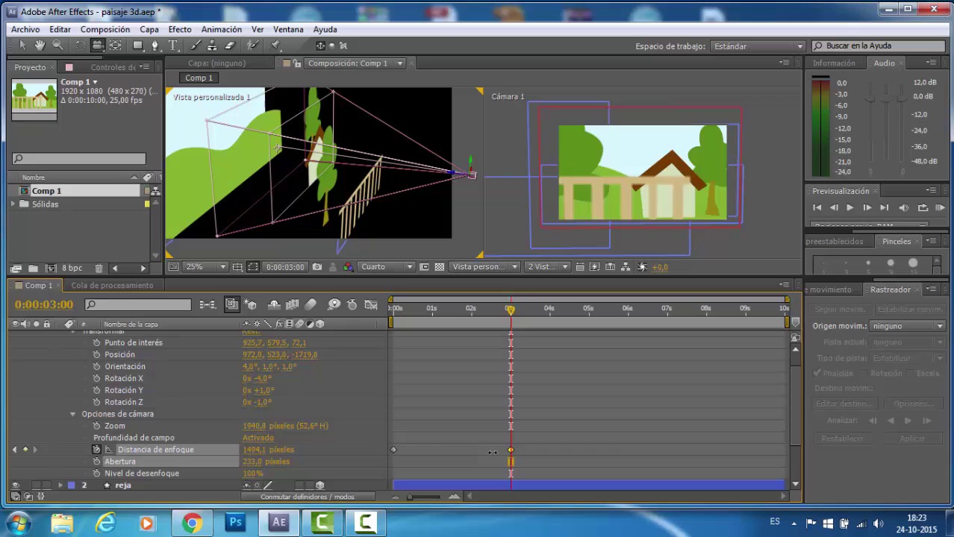
{"action": "left_click", "coordinate": [626, 448]}
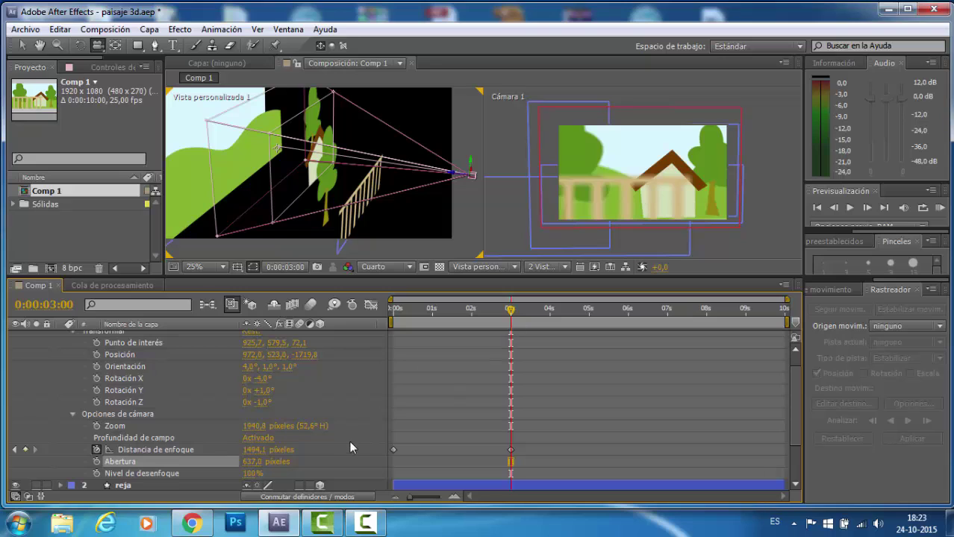
{"action": "mouse_move", "coordinate": [513, 319]}
{"action": "left_mouse_down"}
{"action": "mouse_move", "coordinate": [333, 342]}
{"action": "mouse_move", "coordinate": [491, 335]}
{"action": "mouse_move", "coordinate": [513, 322]}
{"action": "left_mouse_up"}
{"action": "key", "text": "Home"}
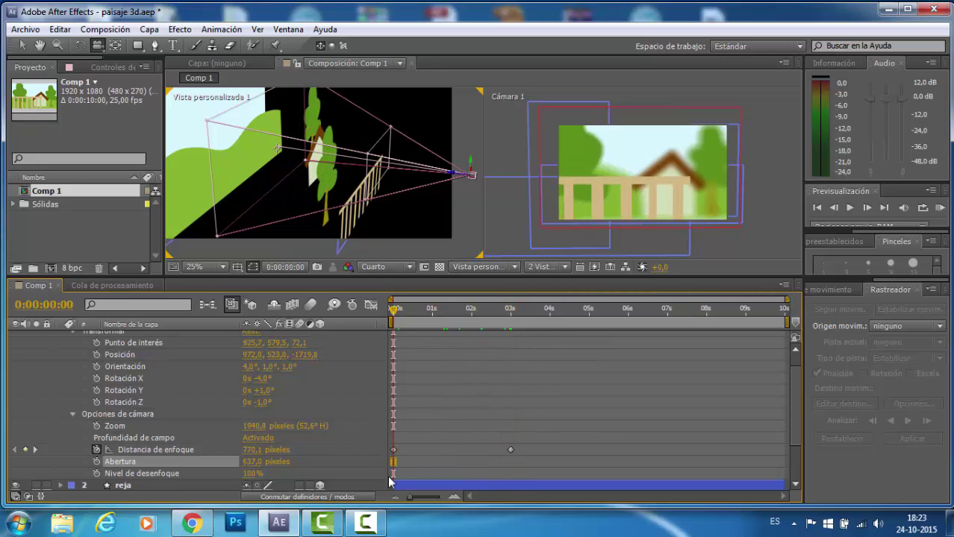
Delete both Distancia de enfoque keyframes of Cámara 1.
{"action": "left_click_drag", "start_coordinate": [533, 433], "coordinate": [379, 454]}
{"action": "key", "text": "Delete"}
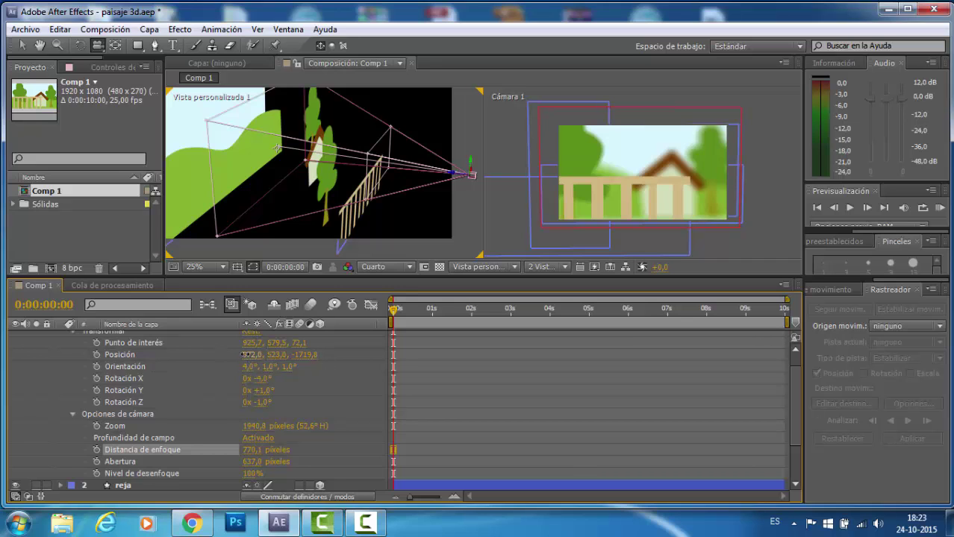
Set Cámara 1's Posición to 914,0, 523,0, -1709,8 and make the timeline area taller.
{"action": "left_click_drag", "start_coordinate": [243, 355], "coordinate": [220, 364]}
{"action": "left_click_drag", "start_coordinate": [315, 356], "coordinate": [371, 357]}
{"action": "scroll", "coordinate": [183, 381], "scroll_direction": "up", "scroll_amount": 1}
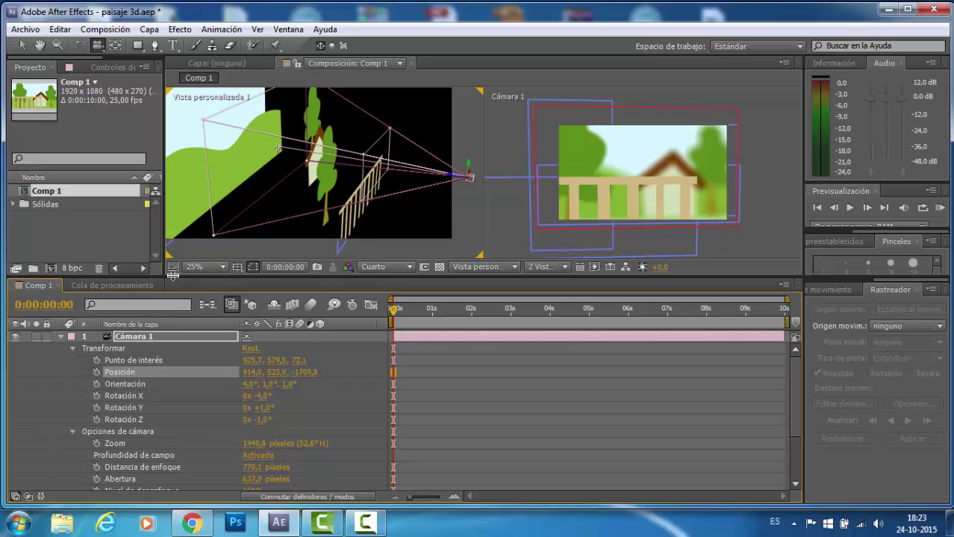
{"action": "left_click_drag", "start_coordinate": [169, 280], "coordinate": [171, 258]}
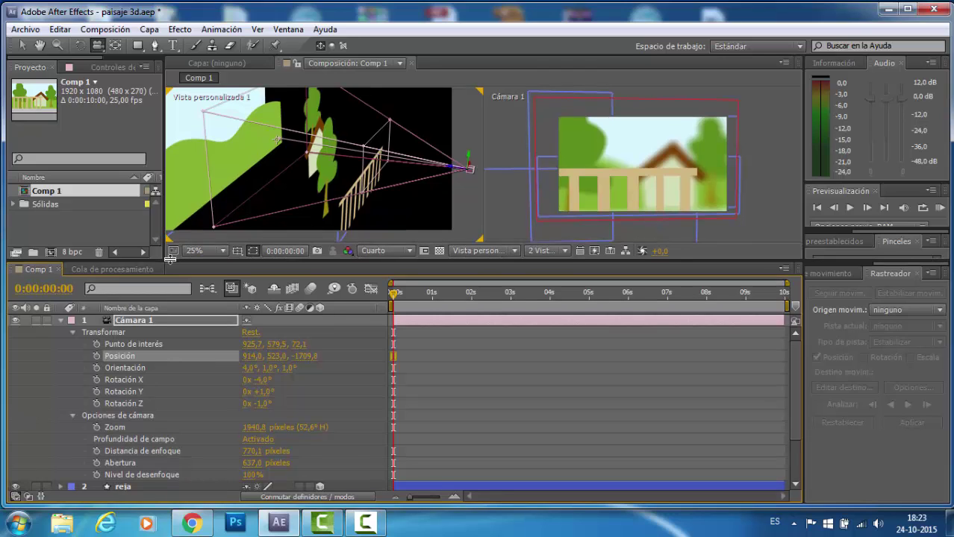
{"action": "left_click", "coordinate": [366, 523]}
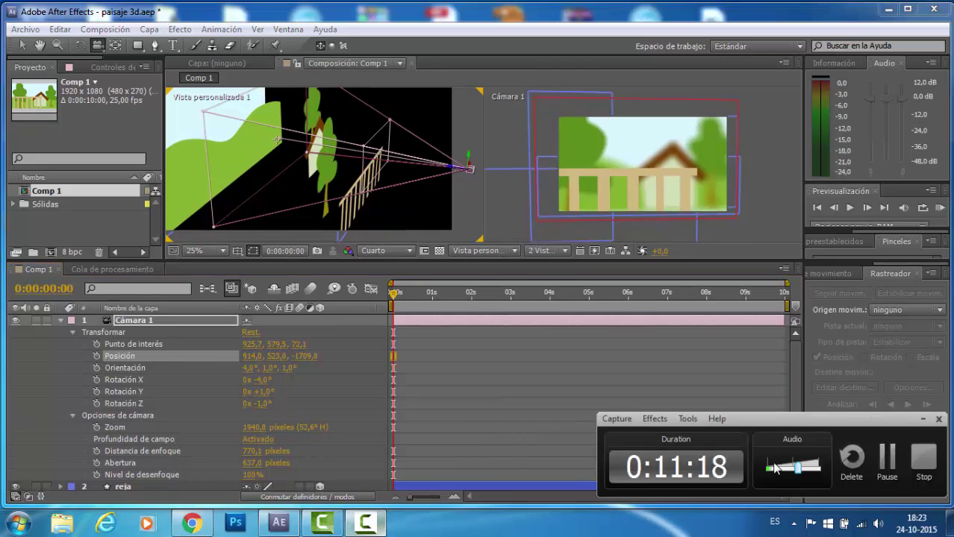